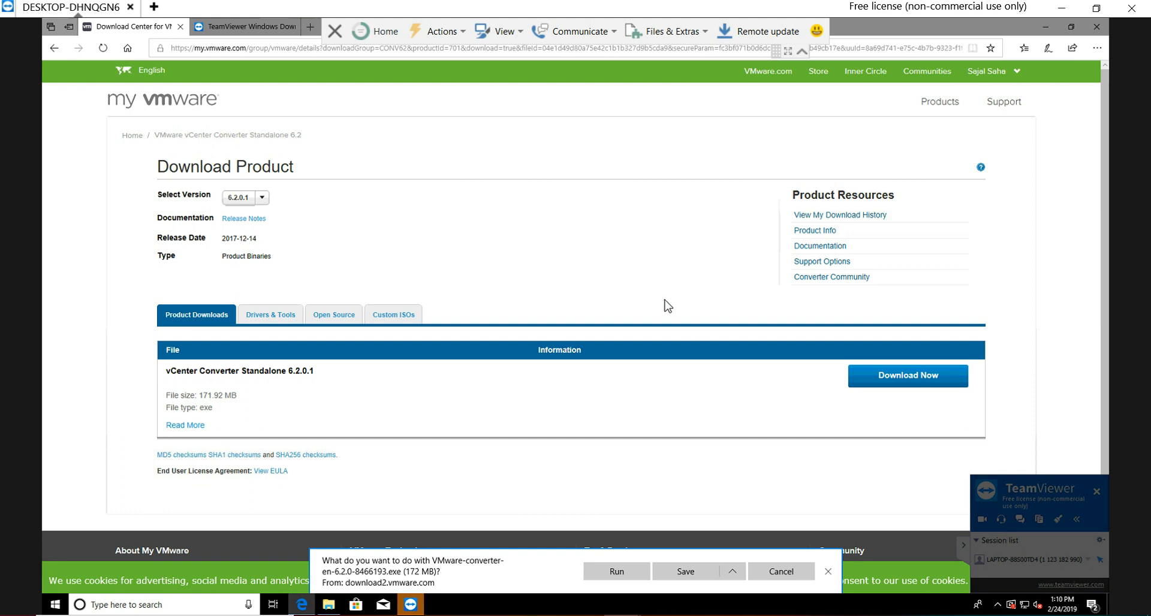
Step: Minimize the browser, open VMware Workstation and try to virtualize a physical machine
click(1045, 27)
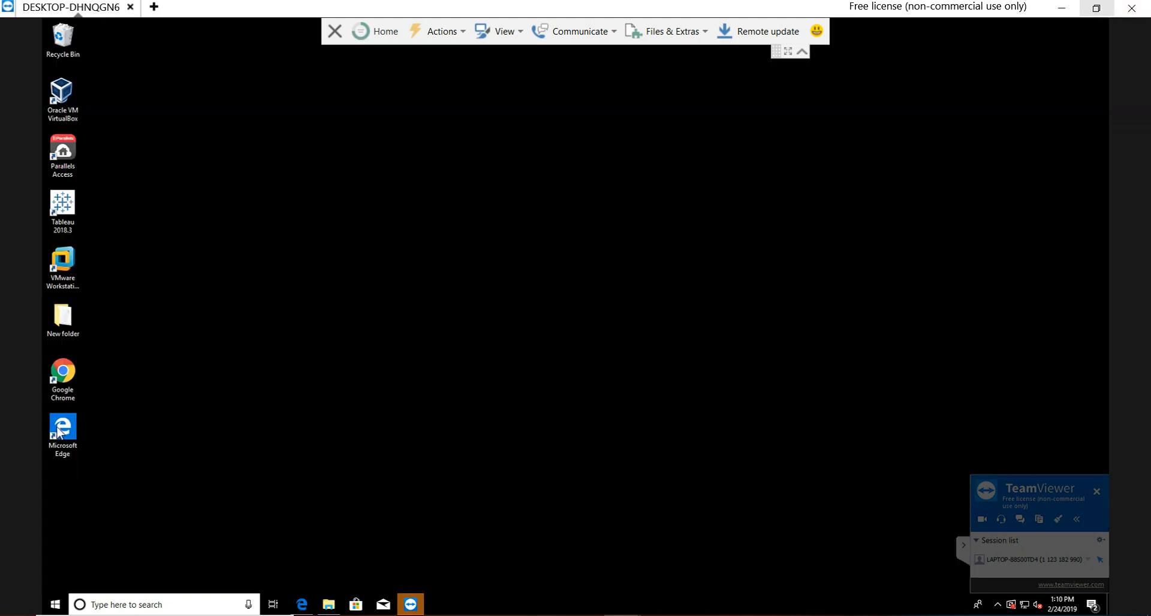
double_click(70, 264)
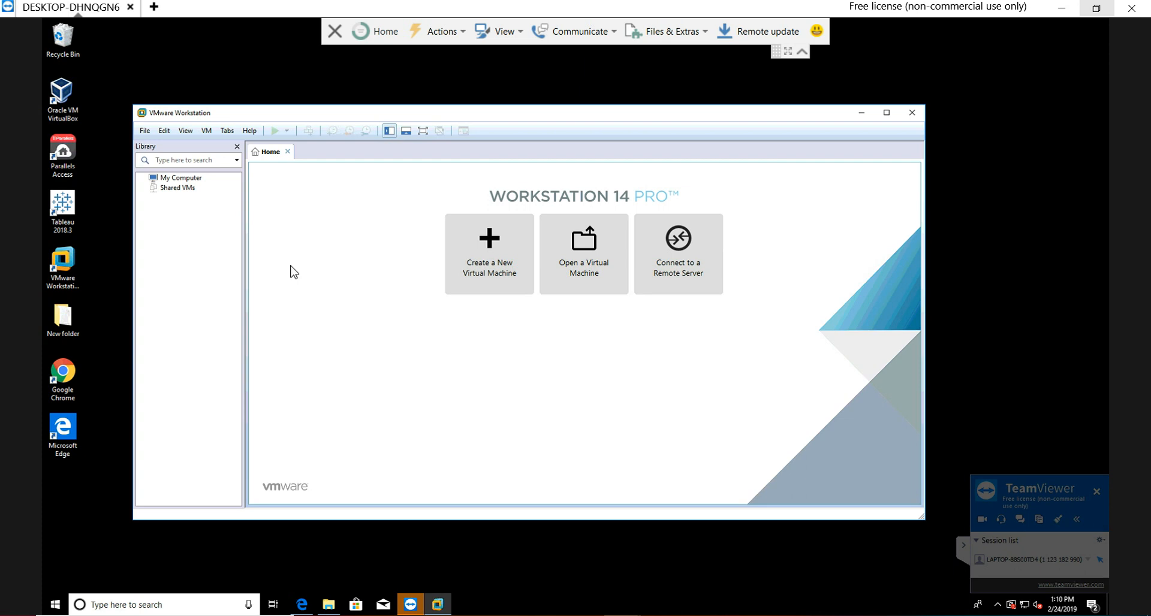
click(147, 131)
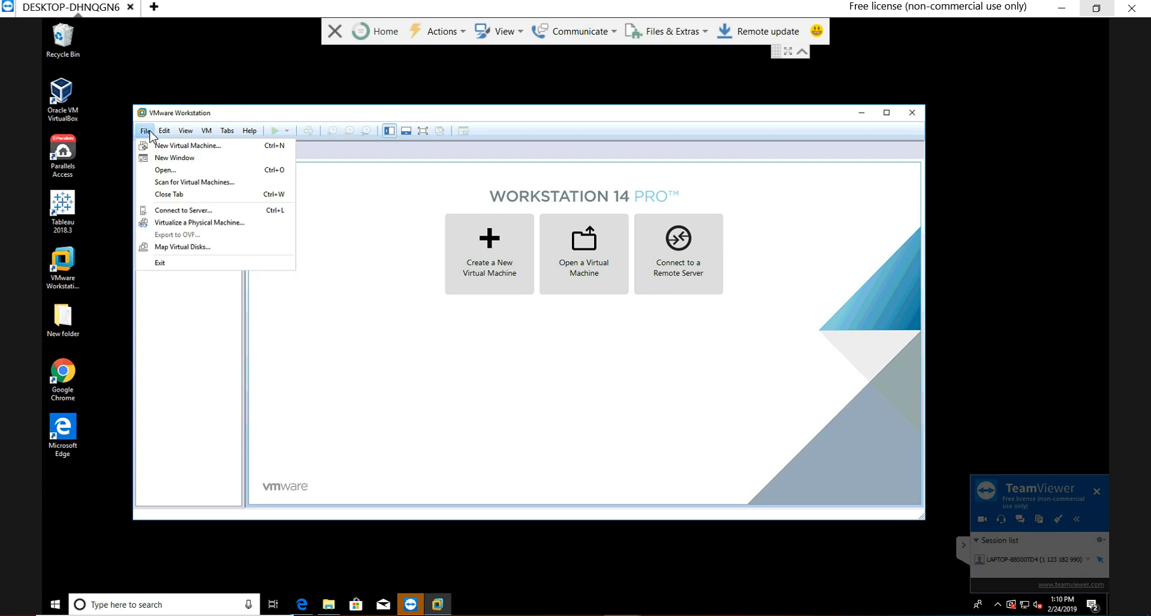
click(346, 242)
click(146, 131)
click(188, 223)
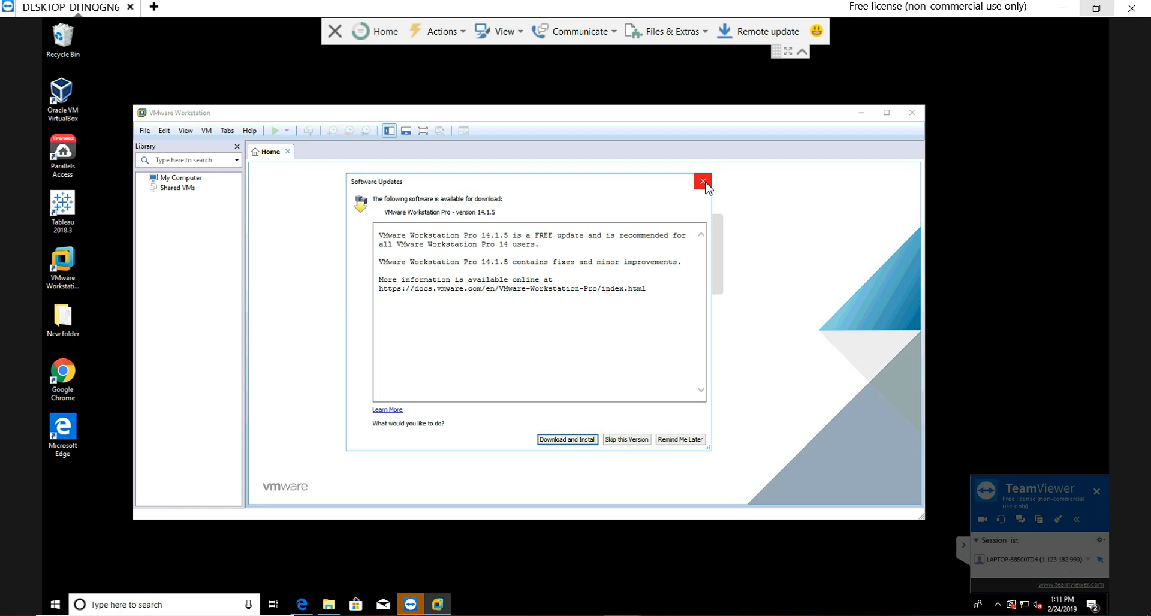
Step: Skip the offered VMware Workstation Pro 14.1.5 update and close VMware Workstation
click(623, 441)
click(592, 350)
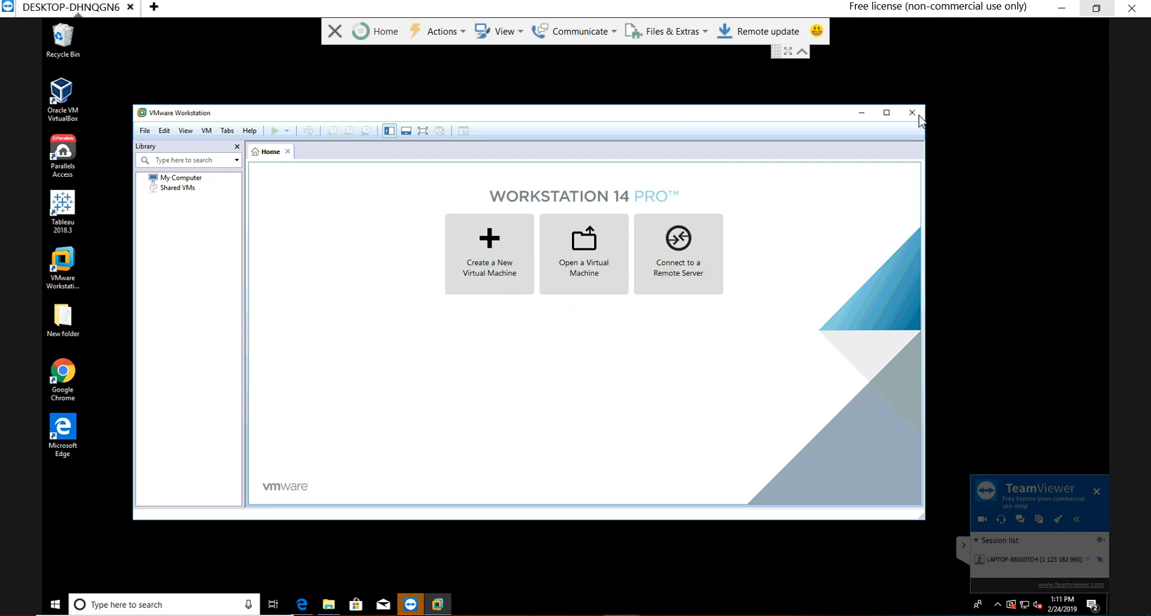
click(912, 112)
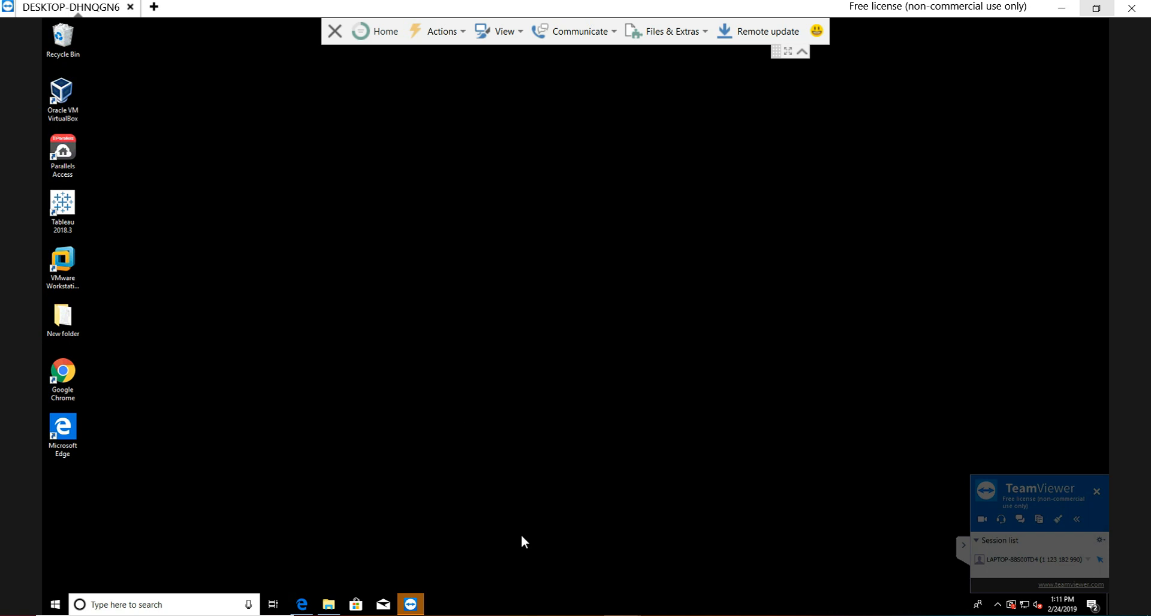
Step: Switch to Microsoft Edge, search the web for "vmware vcentre standalone converter" and open the VMware vCenter Converter Standalone download page
click(303, 605)
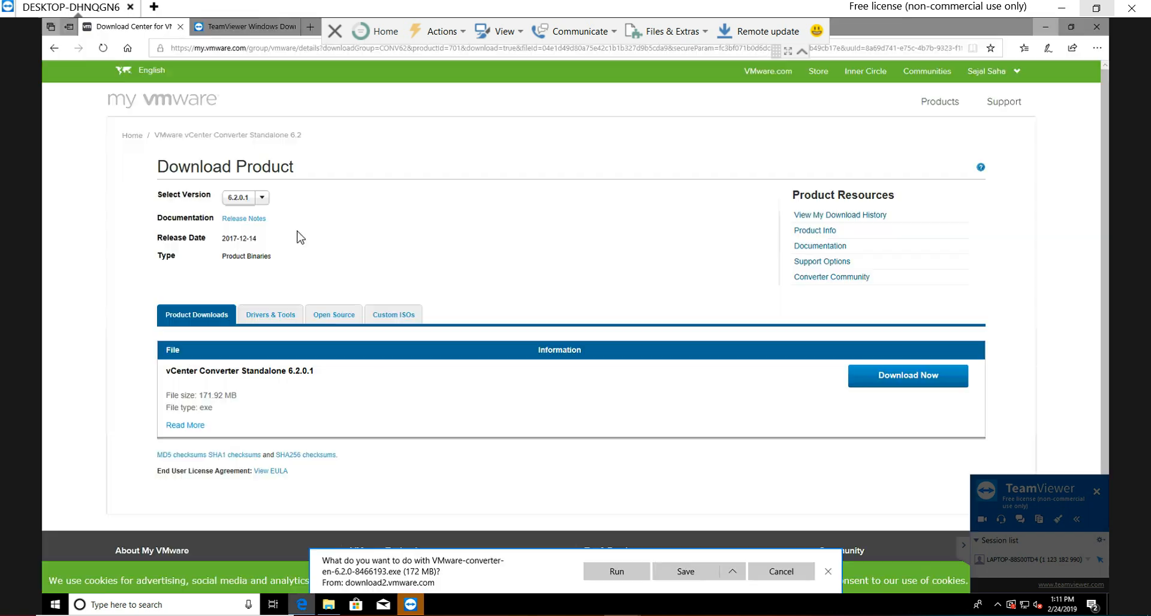
click(234, 54)
text(v)
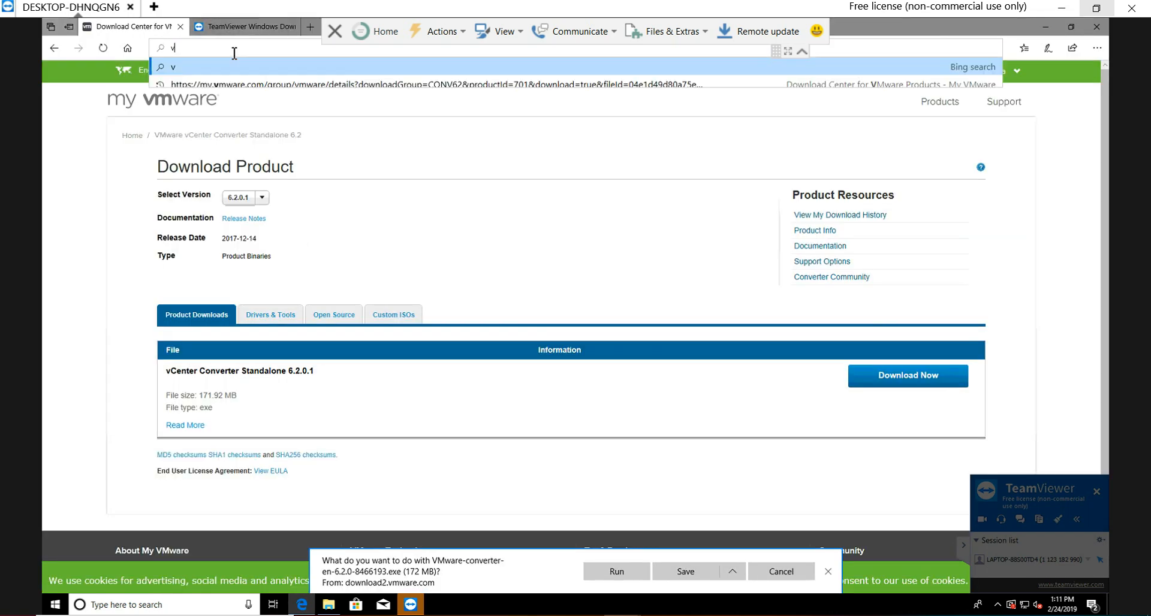
text(mware )
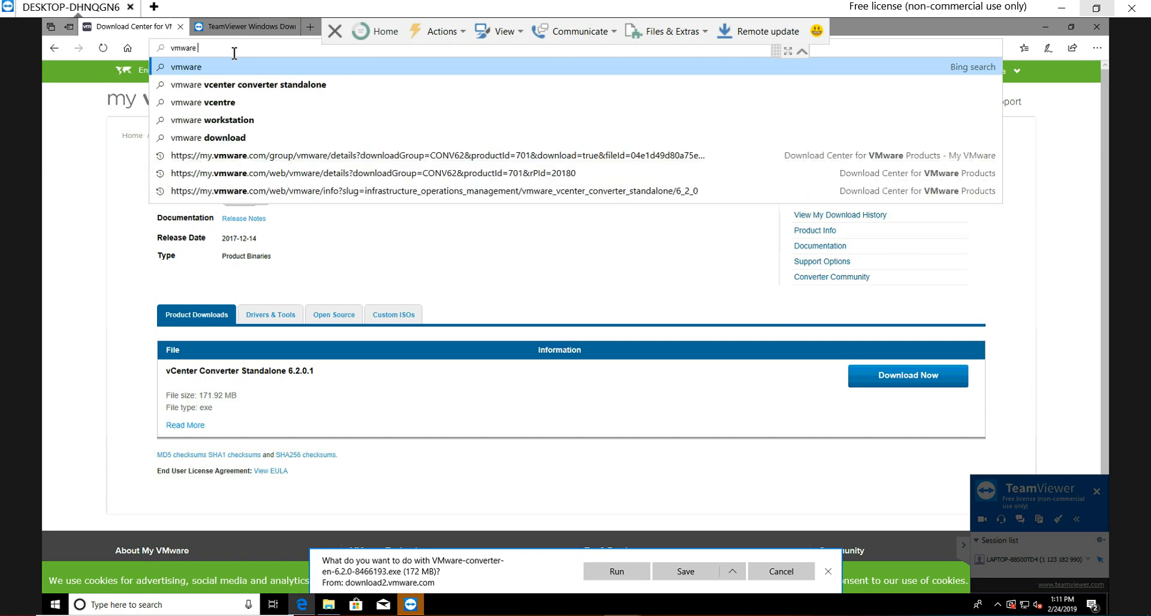
text(vcentre)
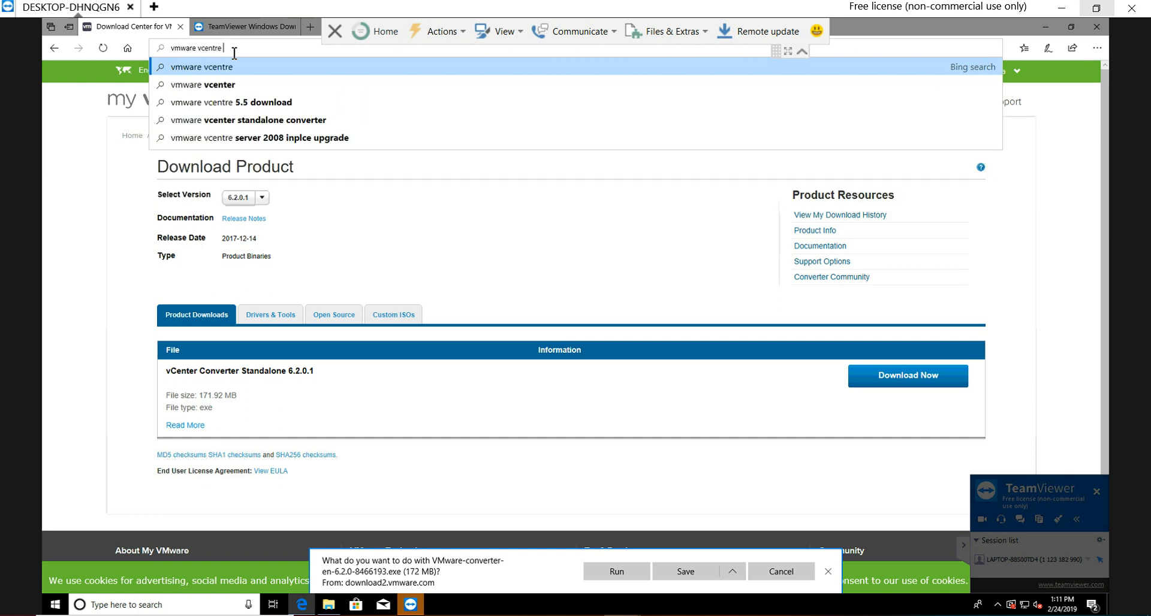
text( sta)
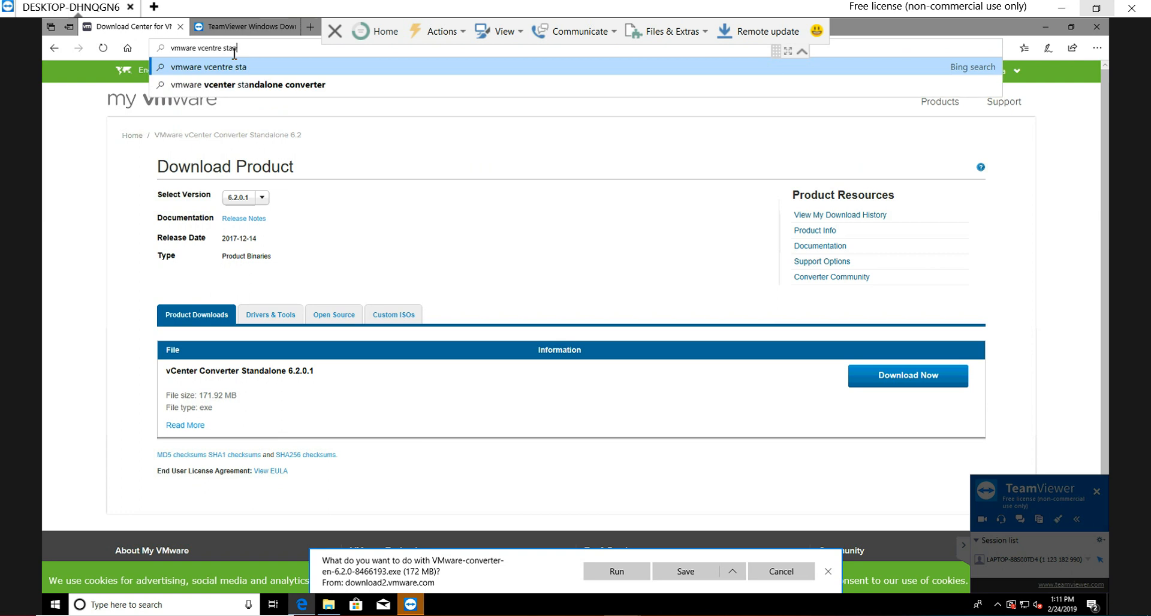
text(ndalone conver)
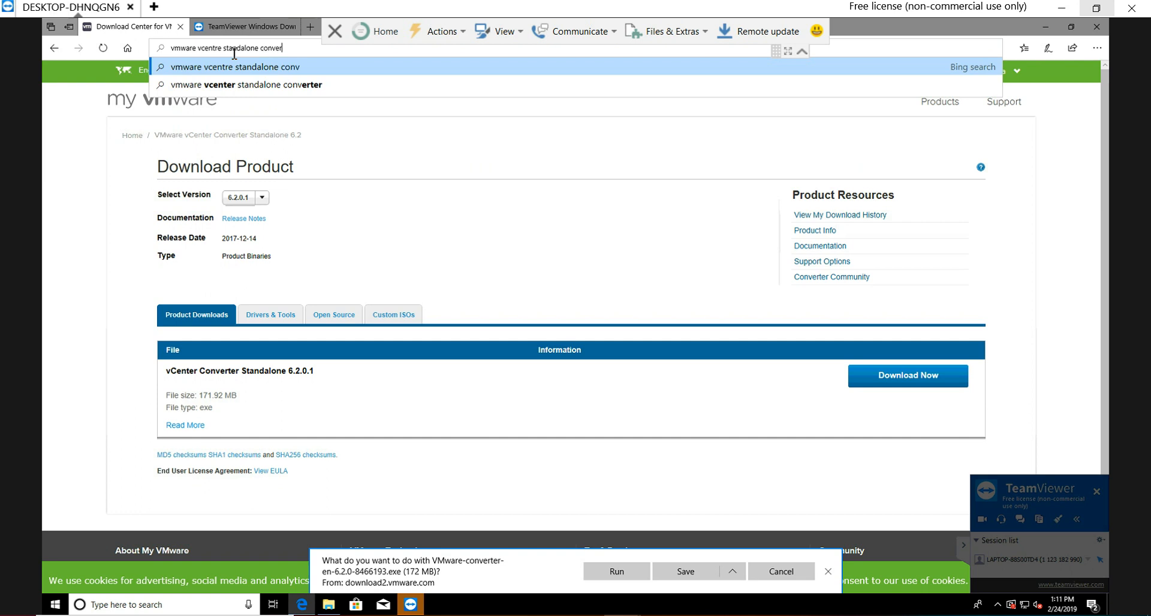
text(ter)
key(Return)
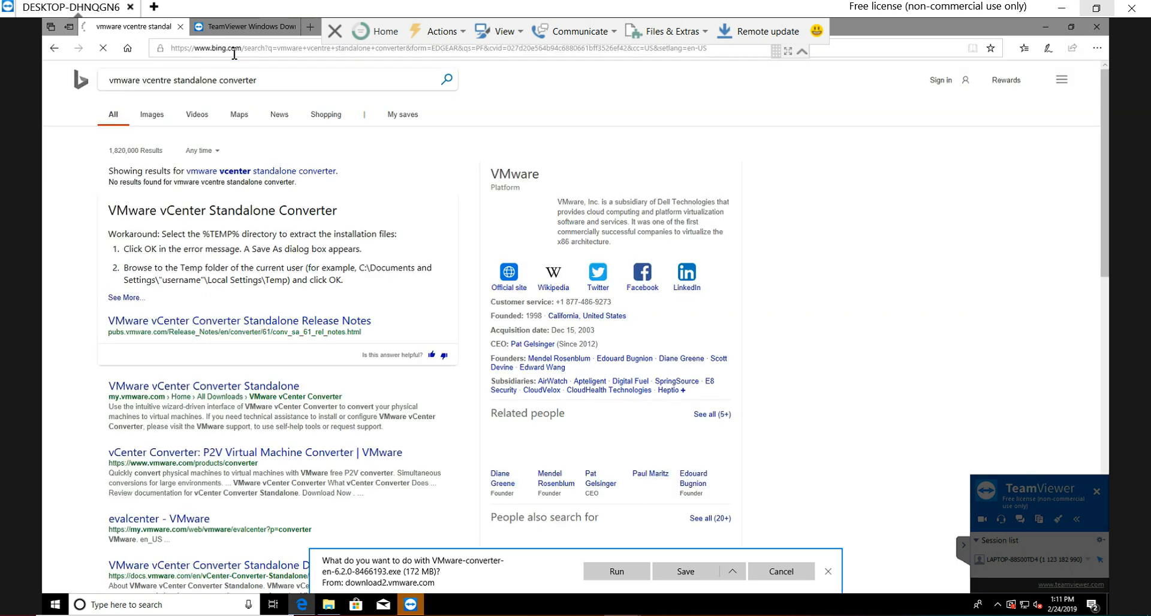
click(248, 388)
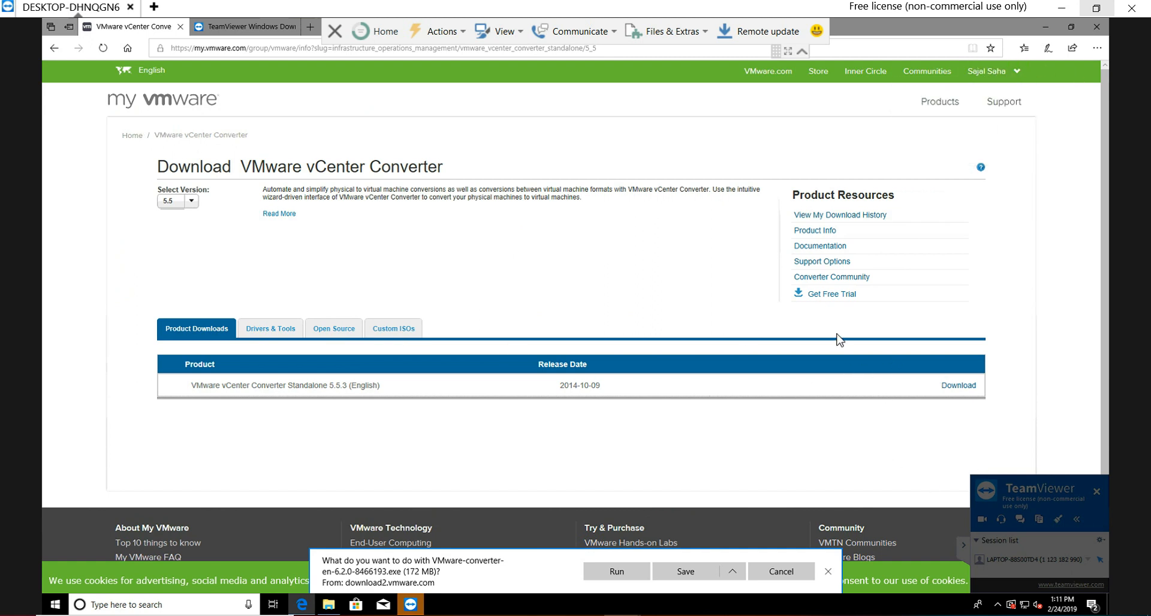
mouse_move(328, 604)
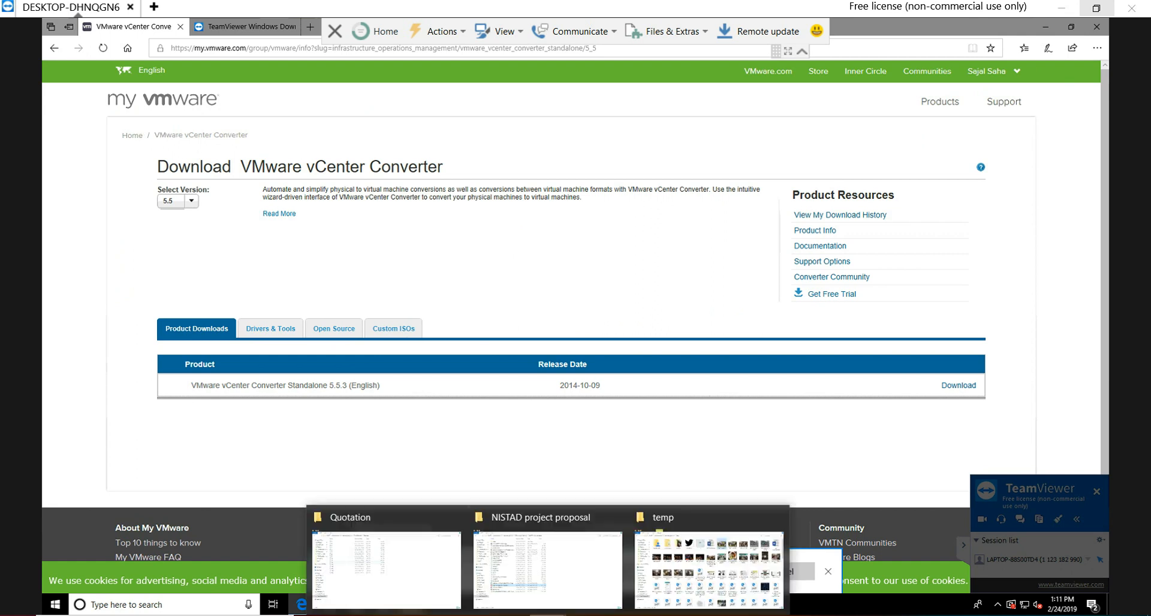
mouse_move(405, 585)
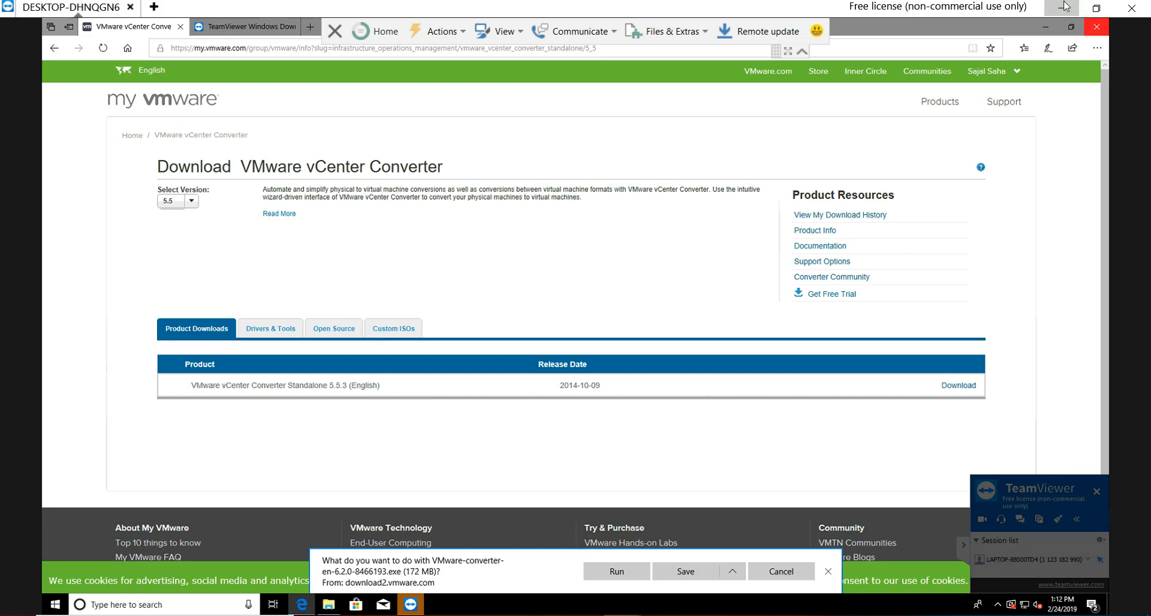
click(1061, 9)
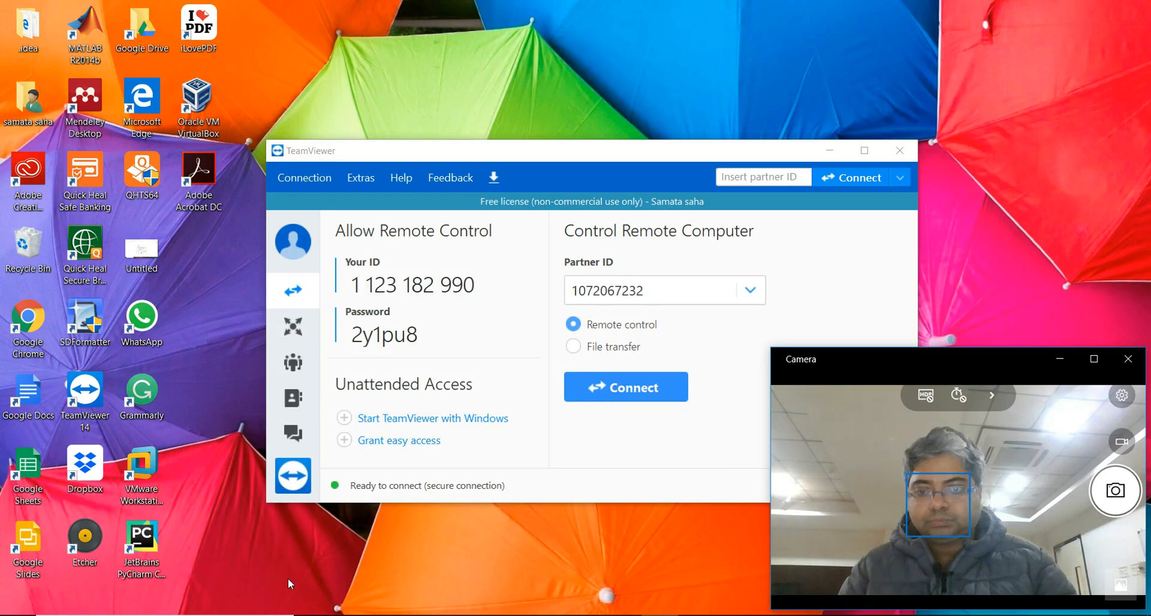
click(623, 615)
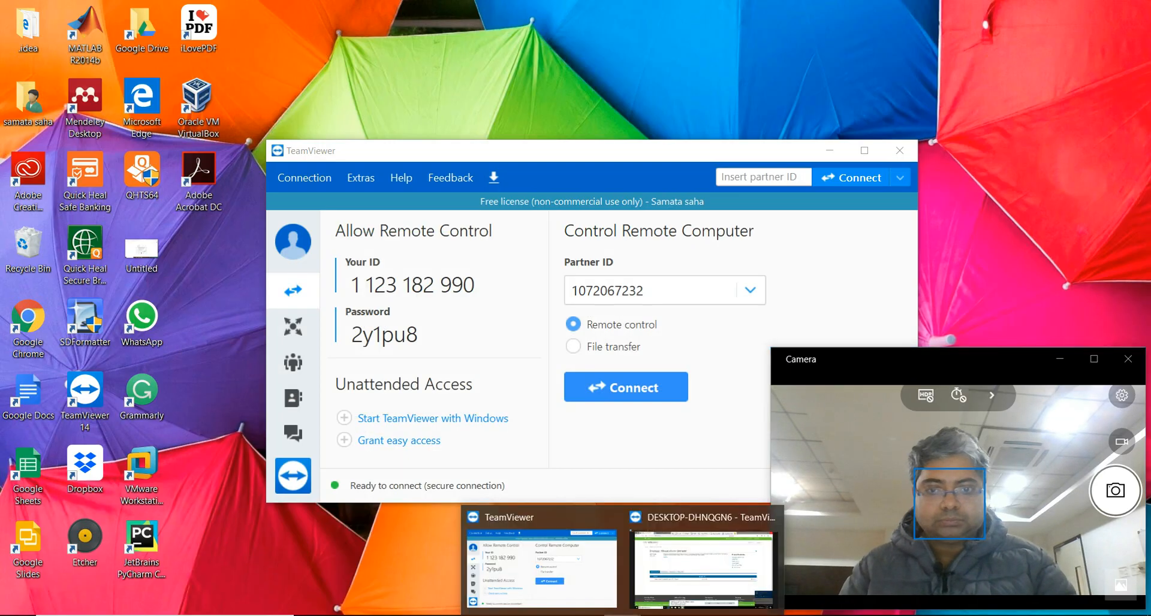
click(702, 566)
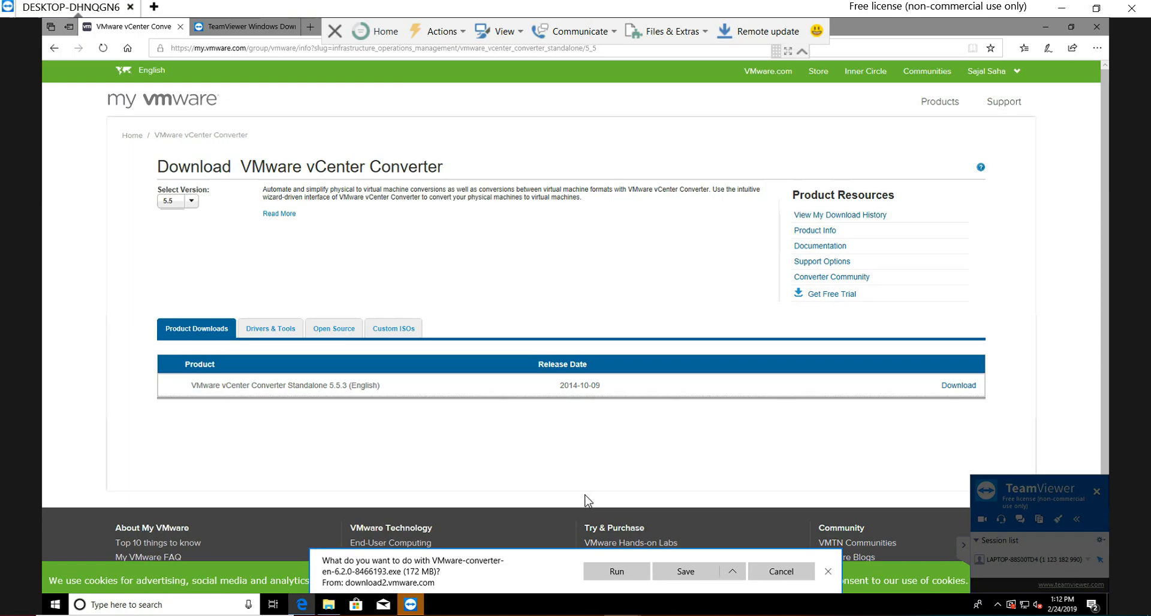
Step: Run the VMware-converter-en-6.2.0-8466193 installer from the Downloads folder and advance to its license agreement
click(328, 605)
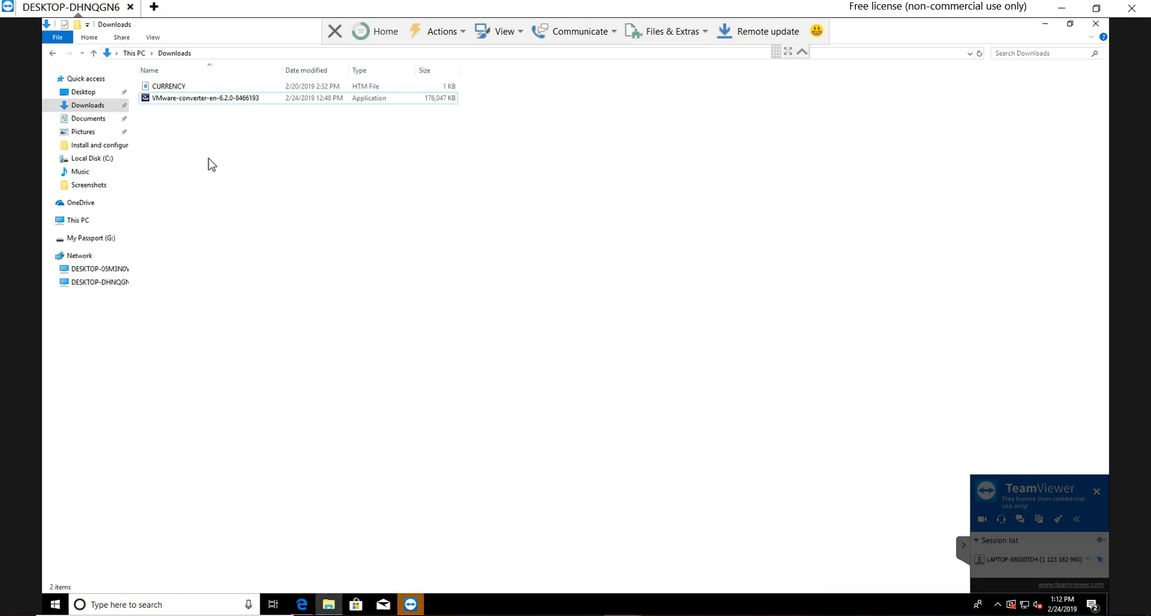
double_click(167, 97)
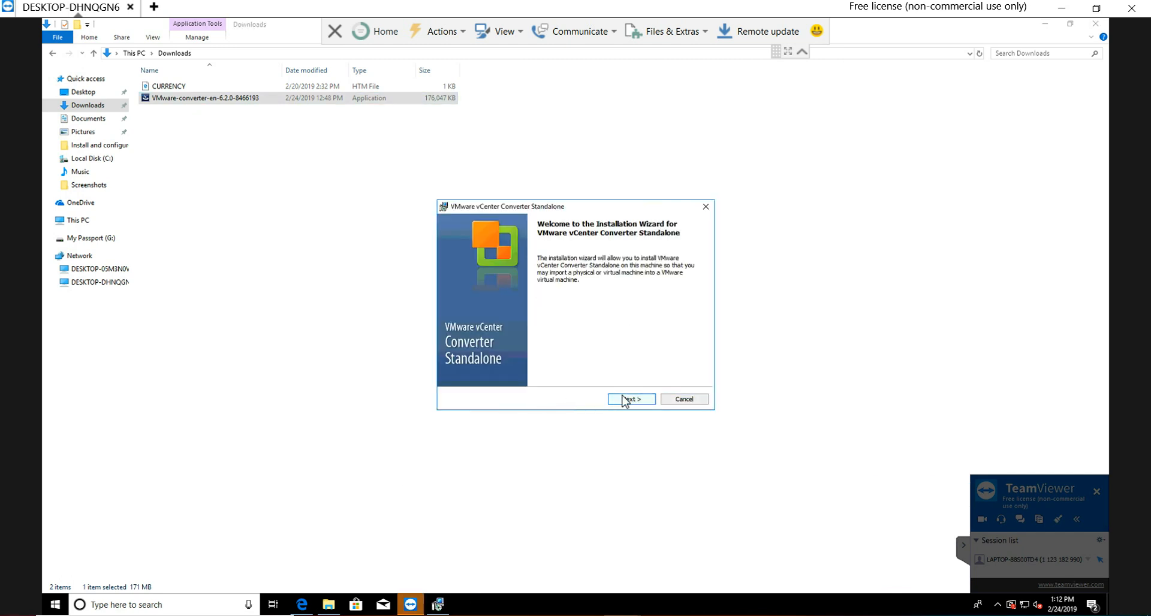
click(626, 401)
click(625, 401)
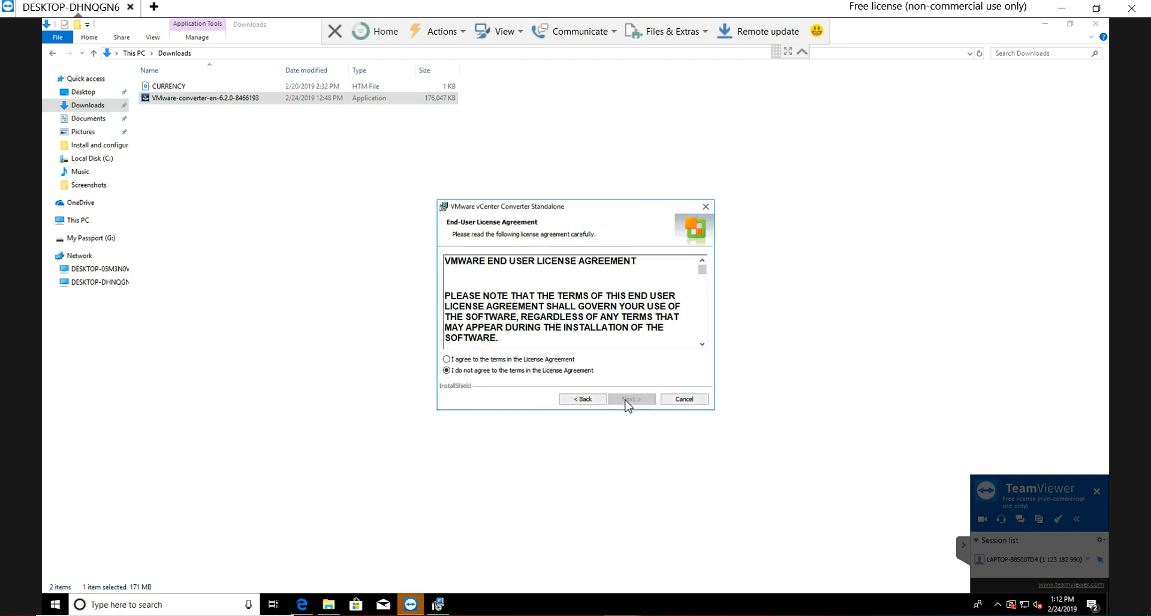
Step: Agree to the license terms and install VMware vCenter Converter Standalone with the Local installation setup type
click(530, 361)
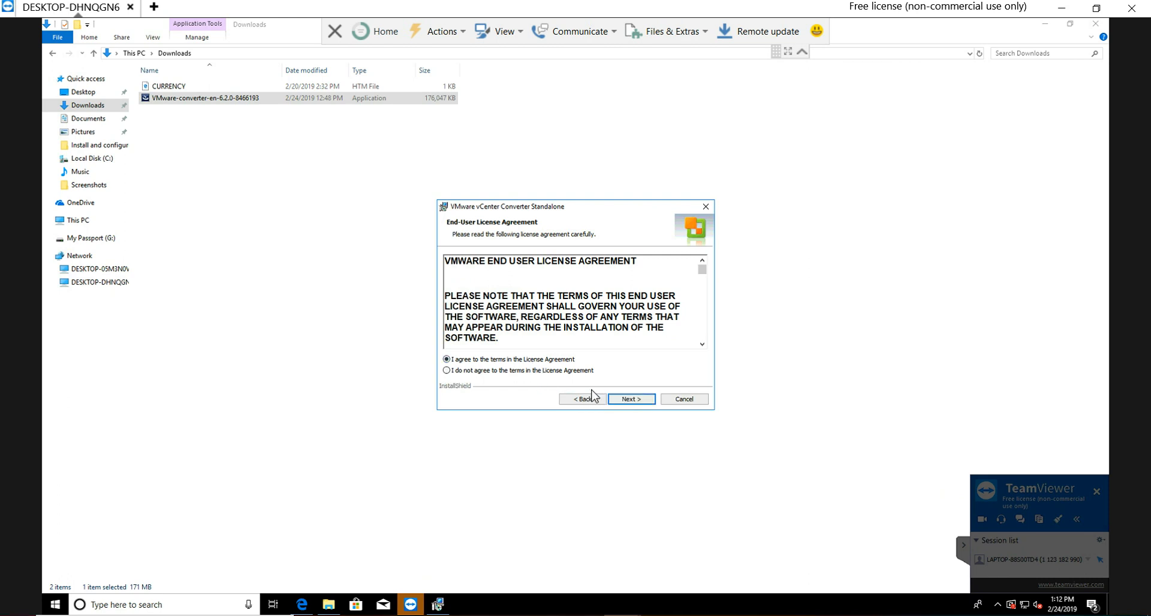
click(619, 400)
click(629, 401)
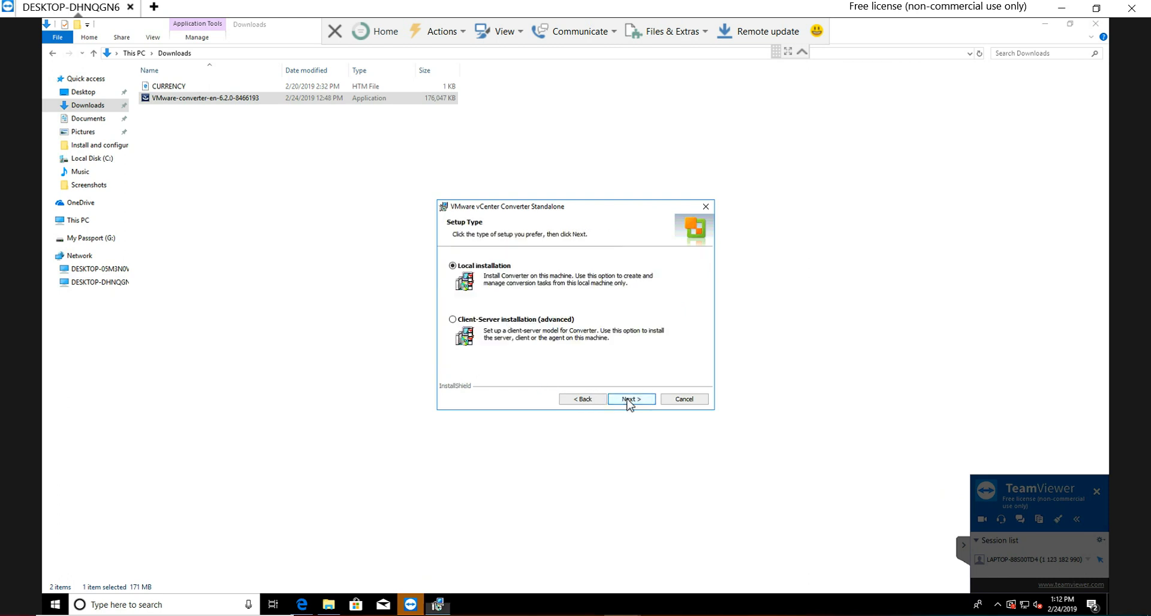
click(629, 401)
click(628, 400)
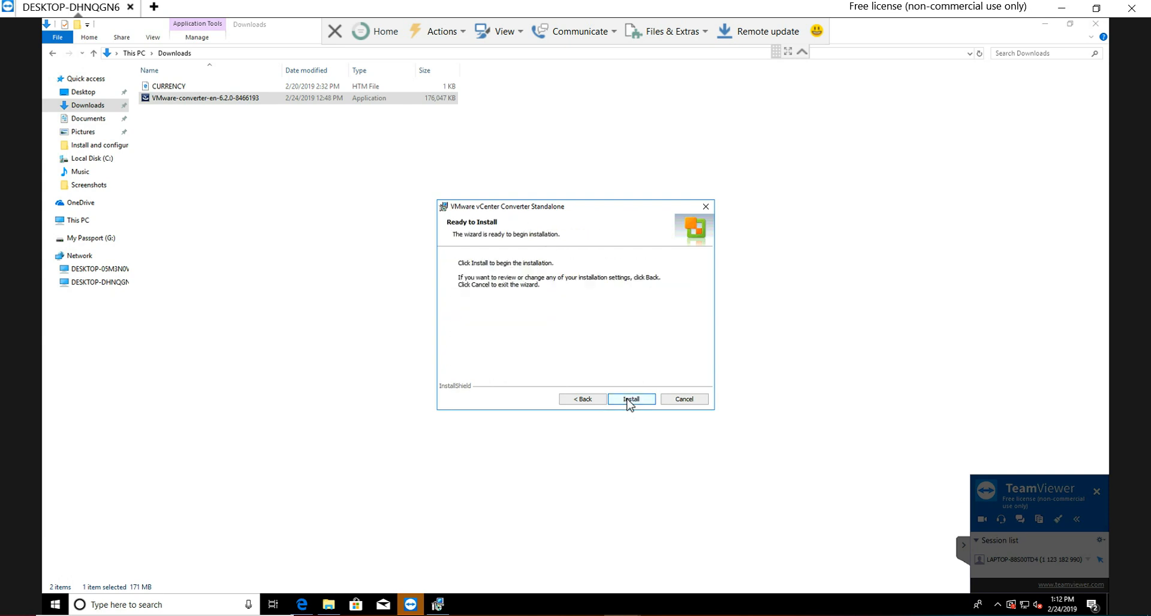
click(628, 401)
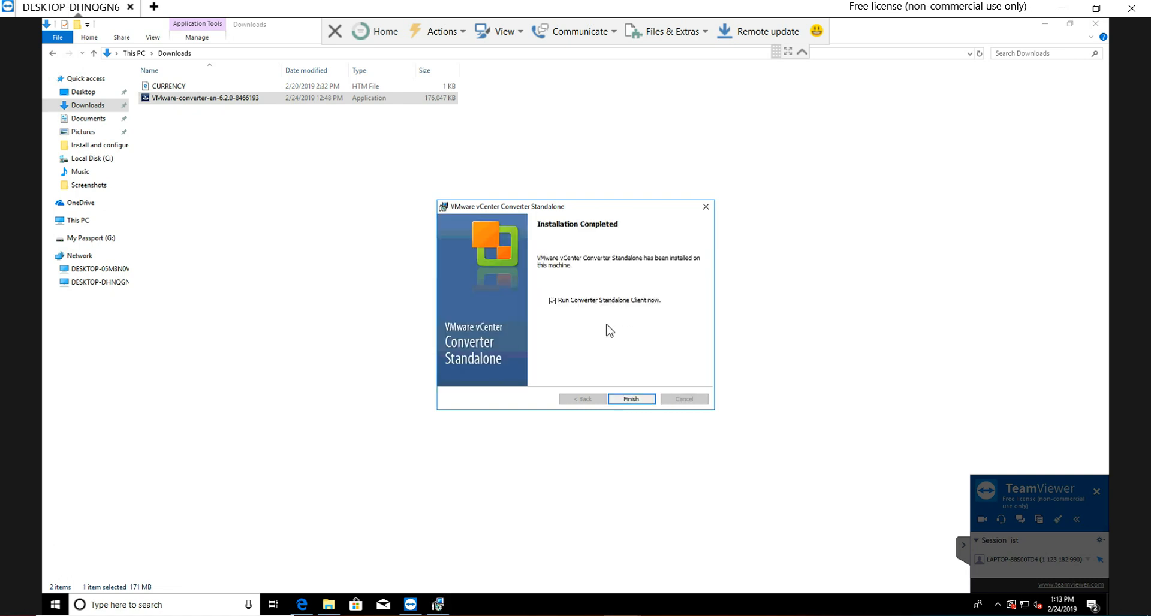
Step: Finish the setup with the Converter Standalone Client launched and start a new machine conversion
click(631, 400)
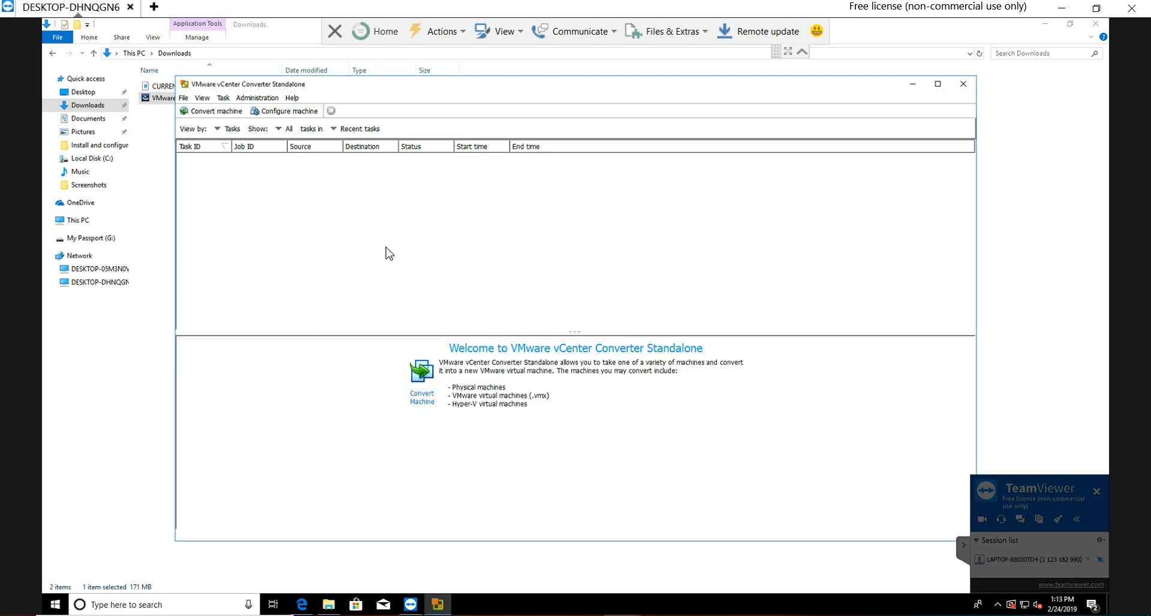
click(183, 100)
click(234, 203)
click(220, 112)
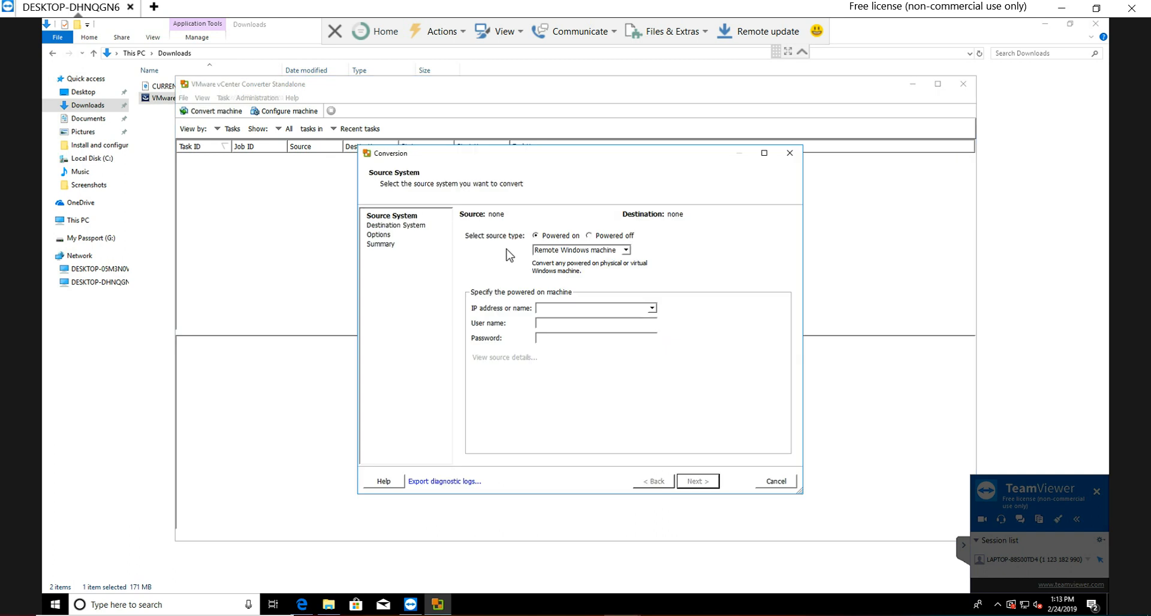
Step: Set the powered-on source of the conversion to This local machine and view its source details
click(627, 251)
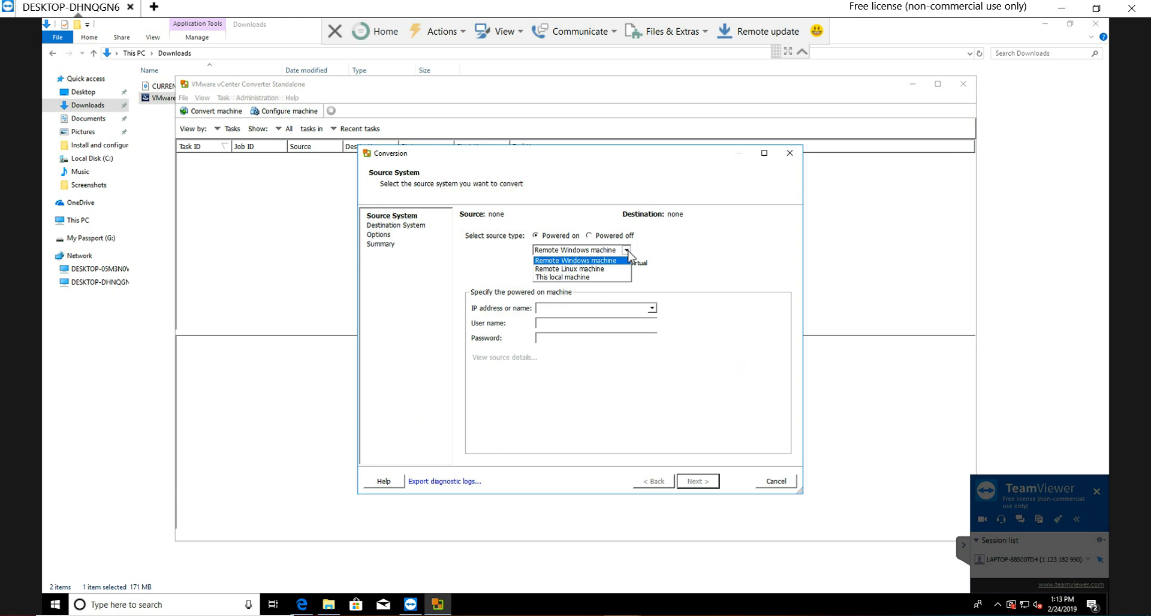
click(617, 277)
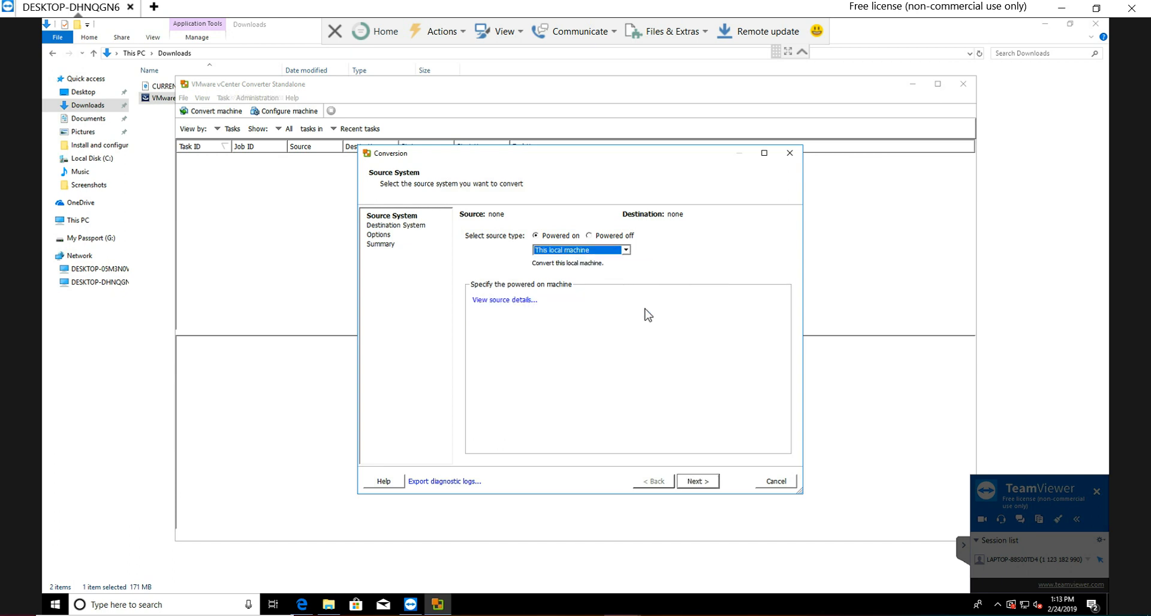
click(623, 250)
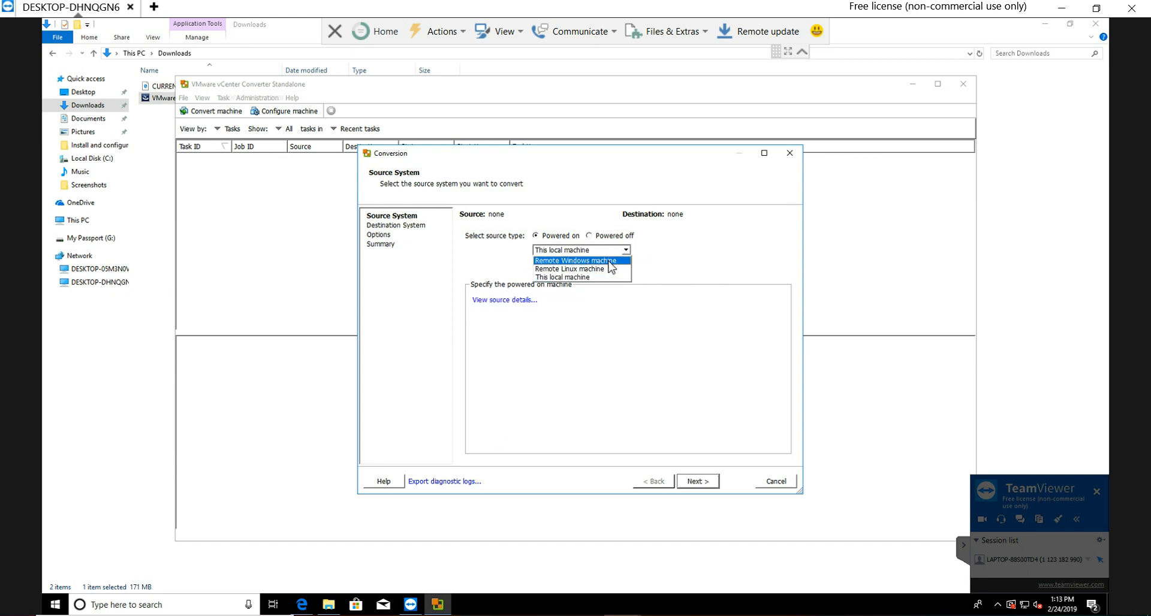
click(609, 261)
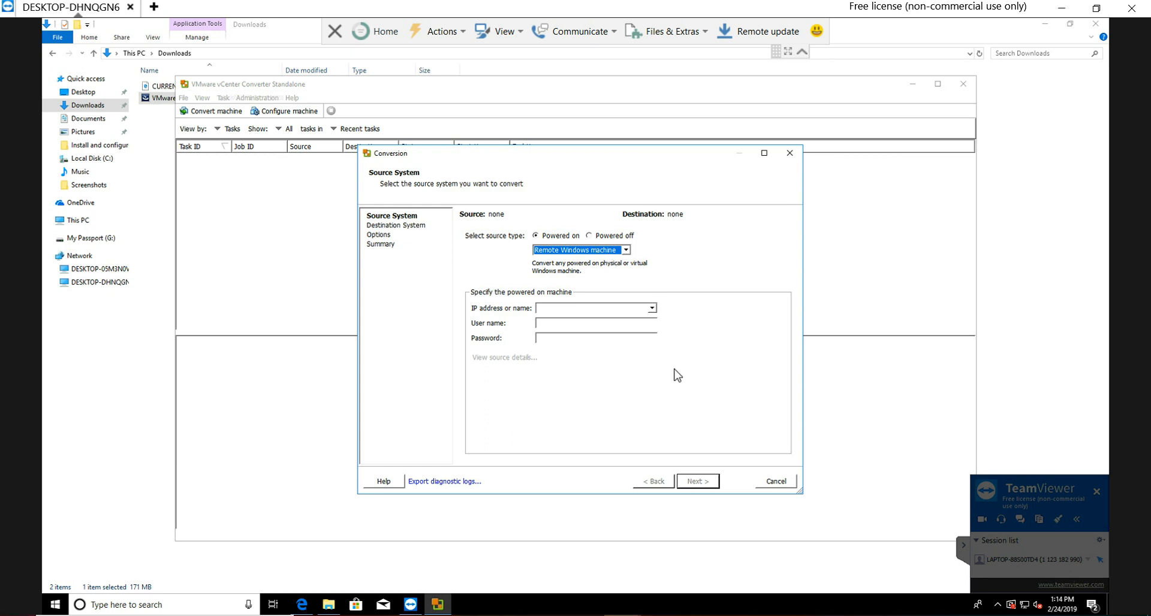
click(628, 251)
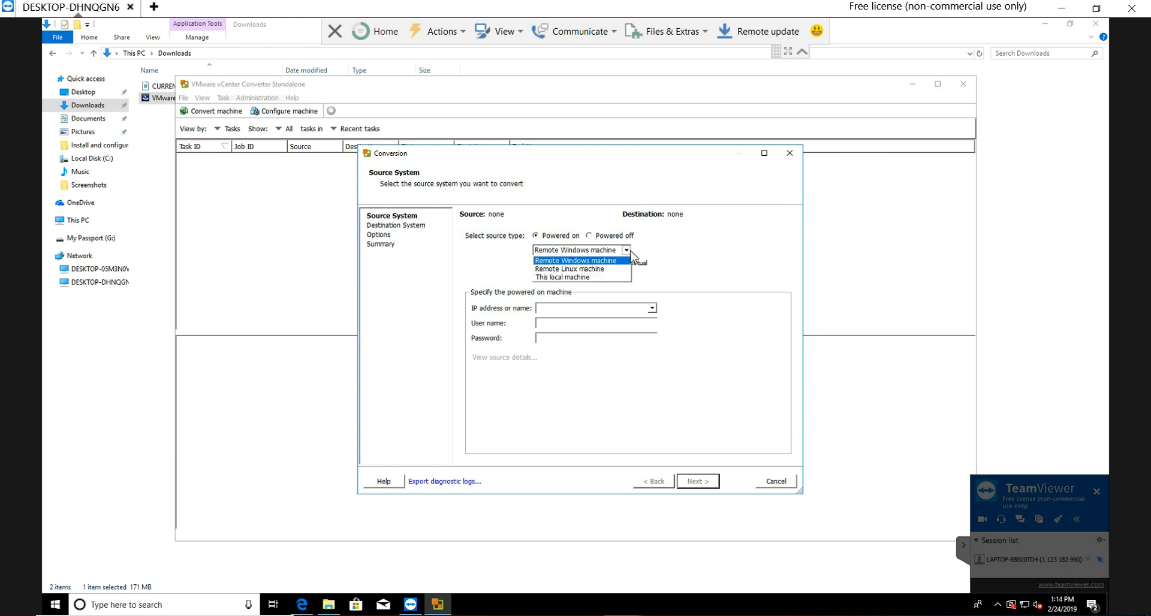
click(602, 277)
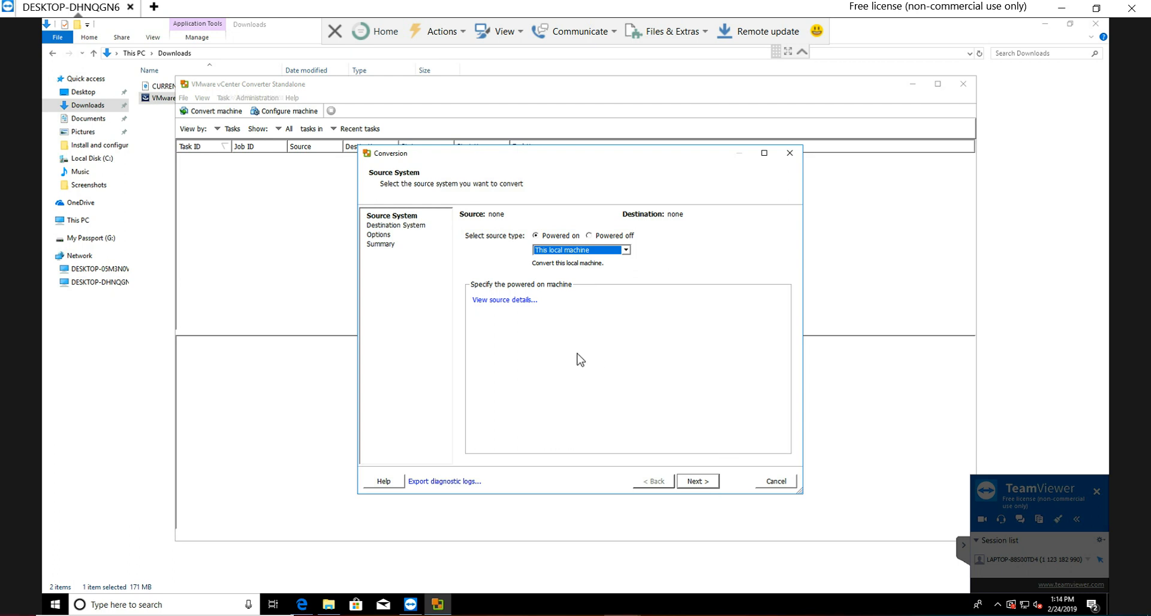
click(516, 301)
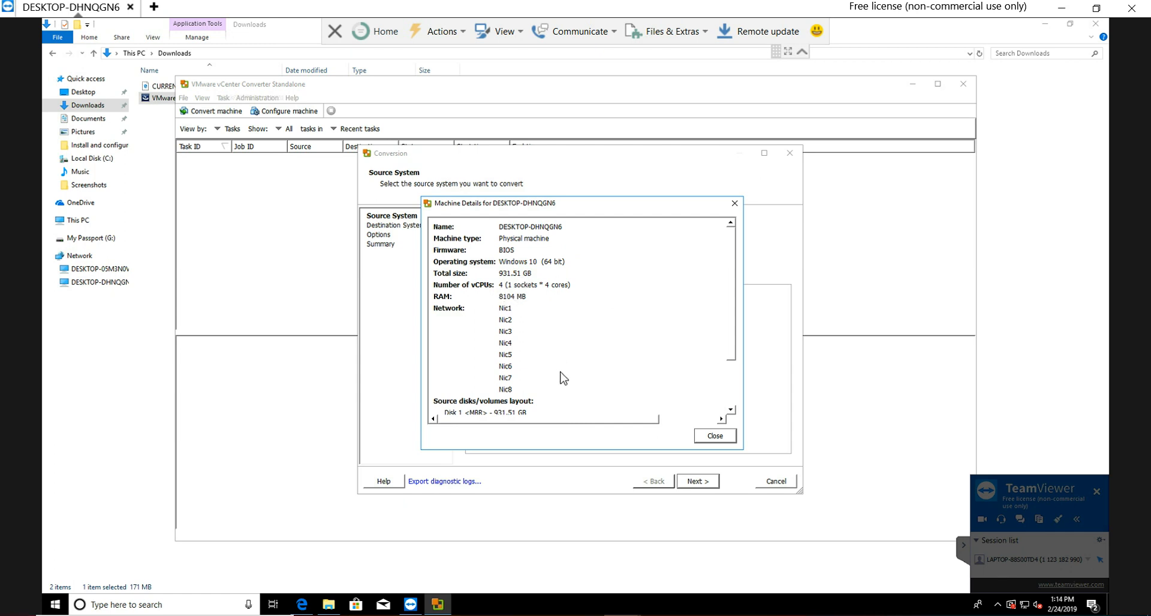
Step: Close the source details and set the destination type to VMware Workstation or other VMware virtual machine, with product VMware Workstation 11.x/12.x
click(706, 435)
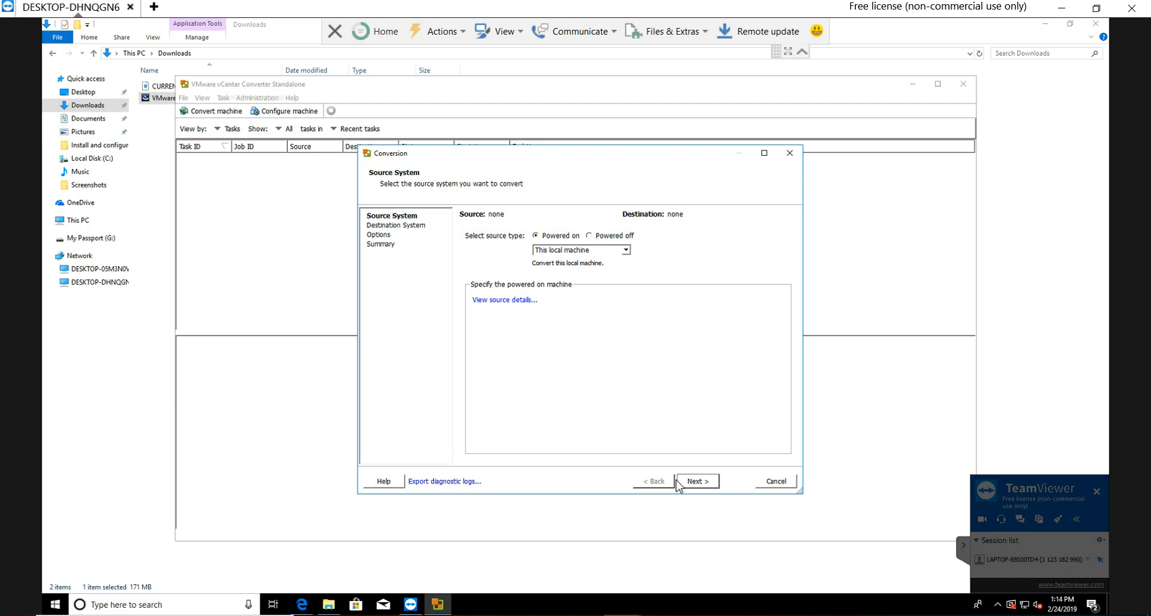
click(695, 484)
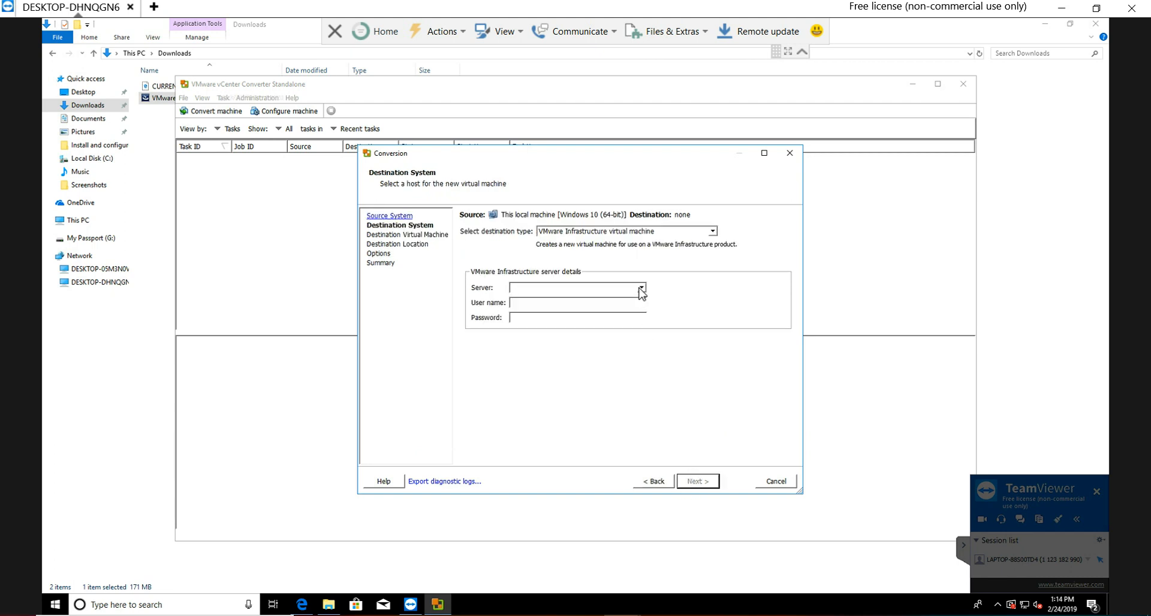
click(713, 234)
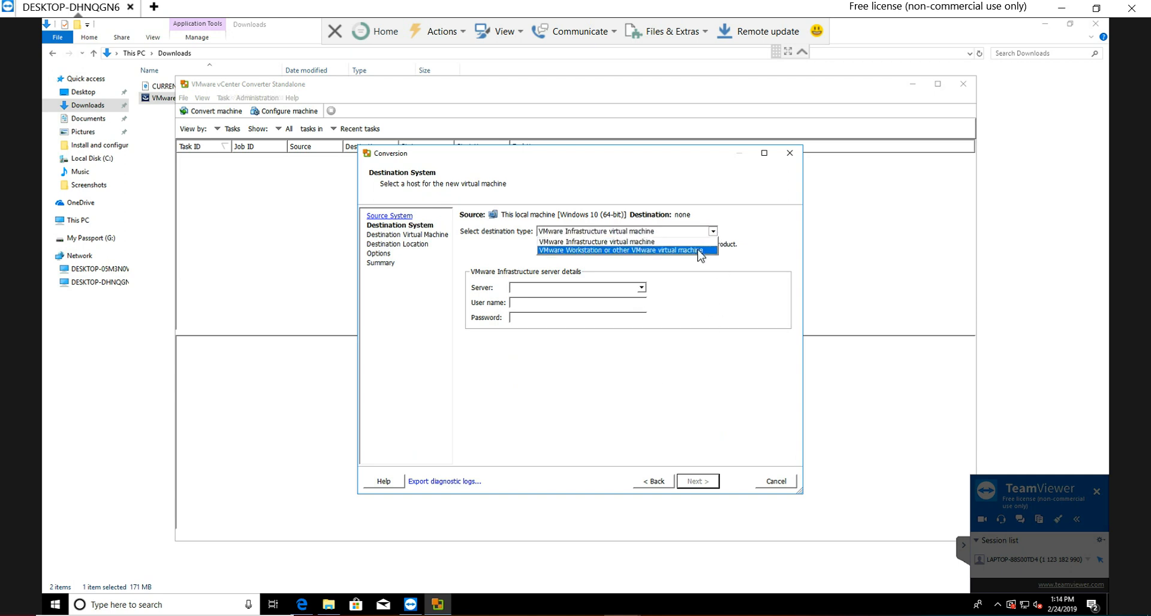
click(700, 251)
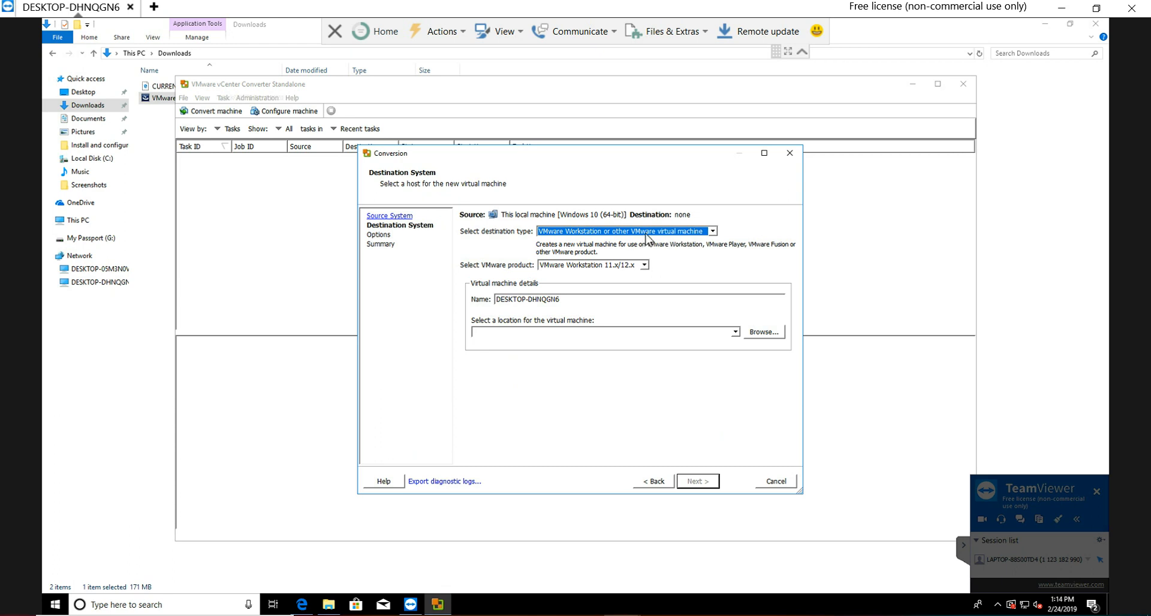
click(644, 266)
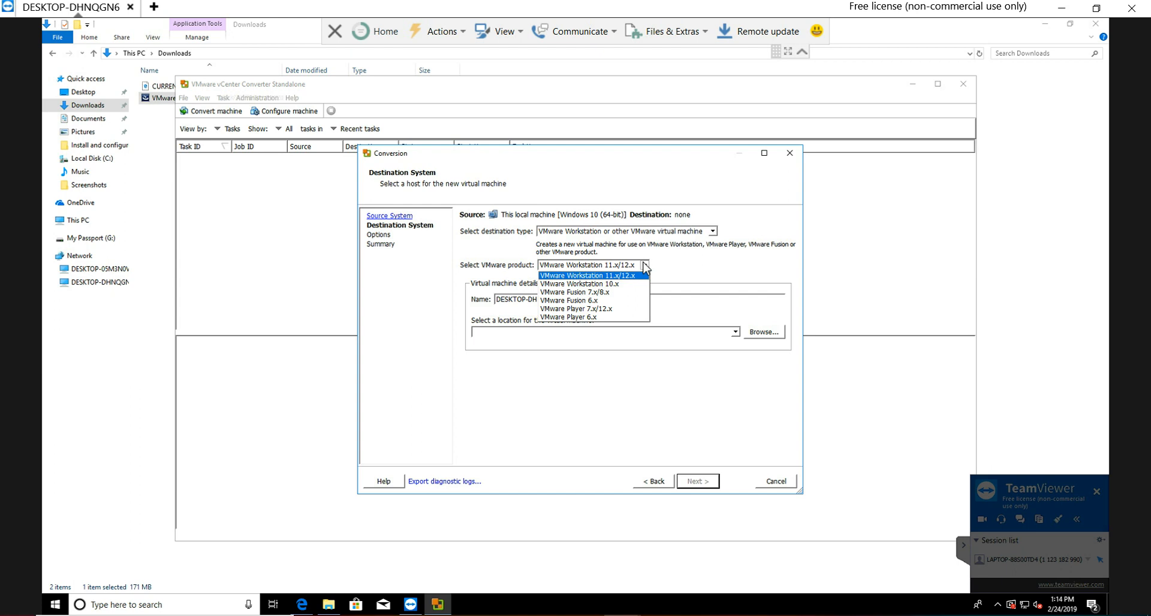
click(624, 277)
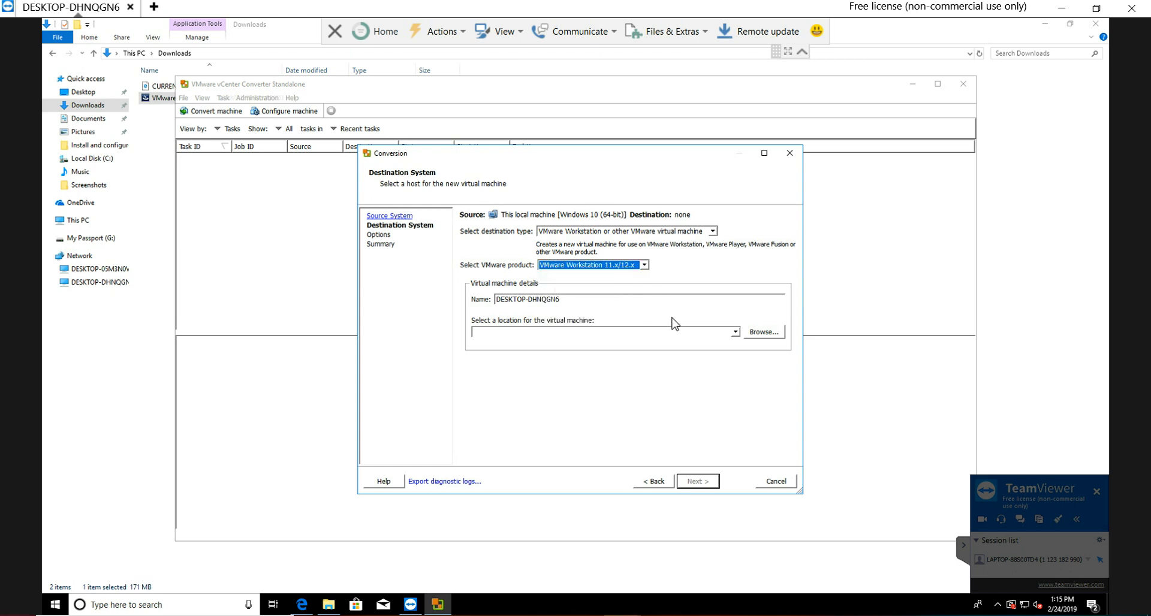
Step: Set the virtual machine's location to Local Disk (E:) and advance to the conversion options
click(762, 333)
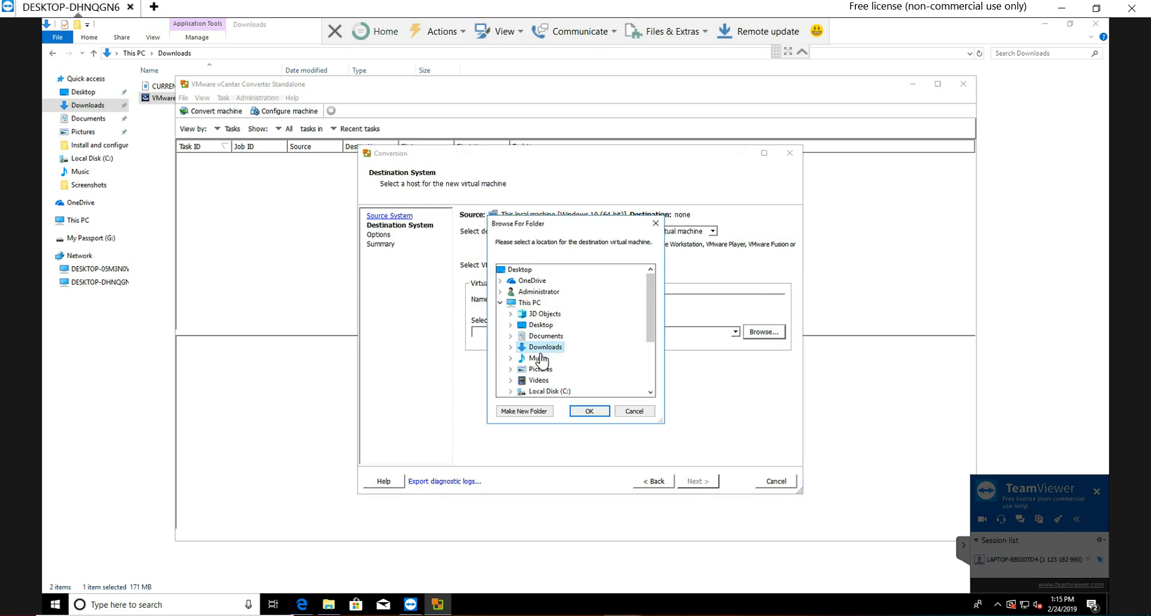
double_click(538, 327)
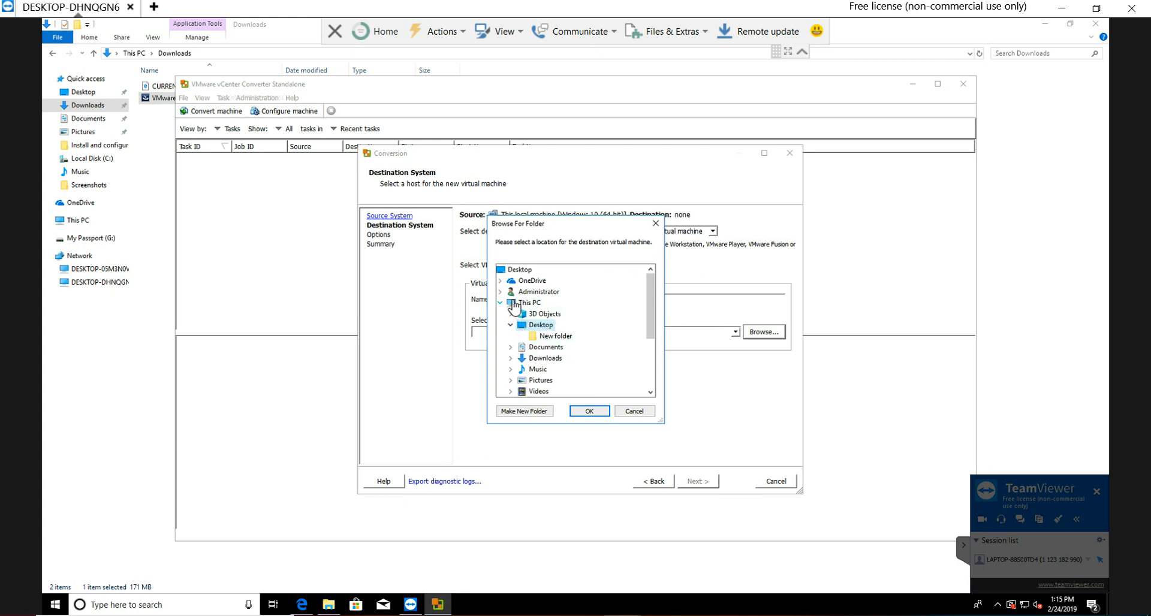
click(527, 303)
drag(651, 297, 651, 343)
double_click(548, 335)
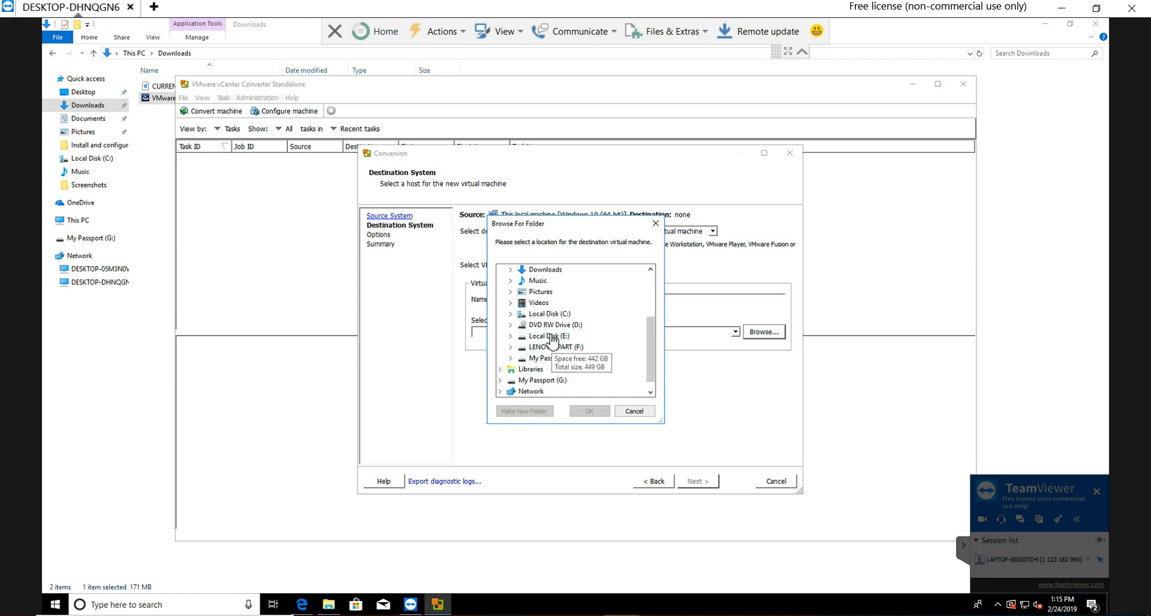
click(593, 411)
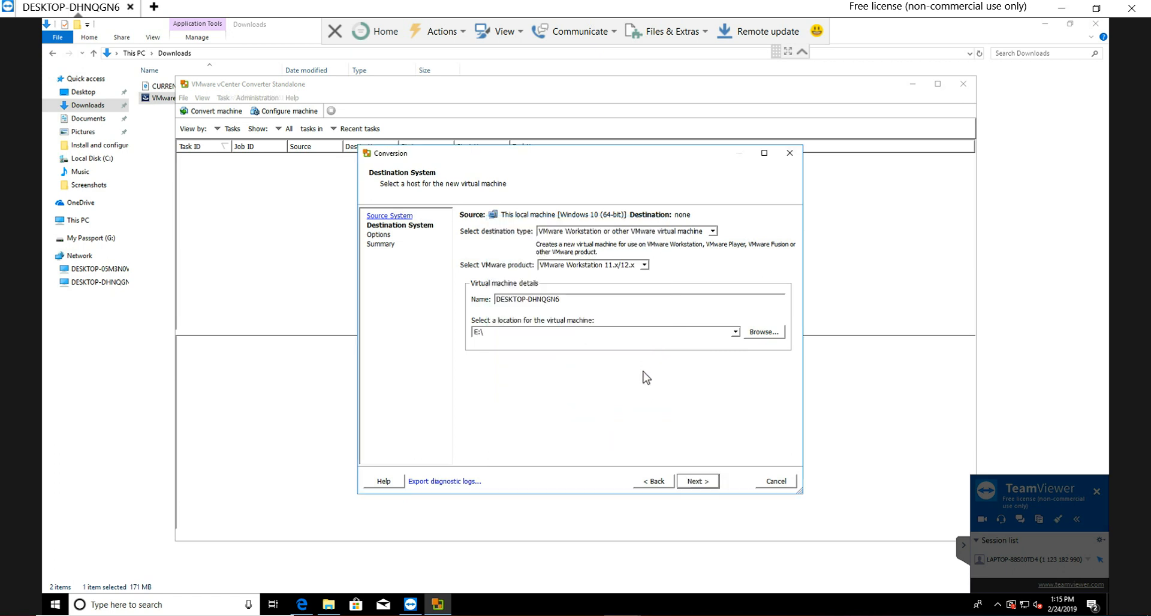
click(697, 481)
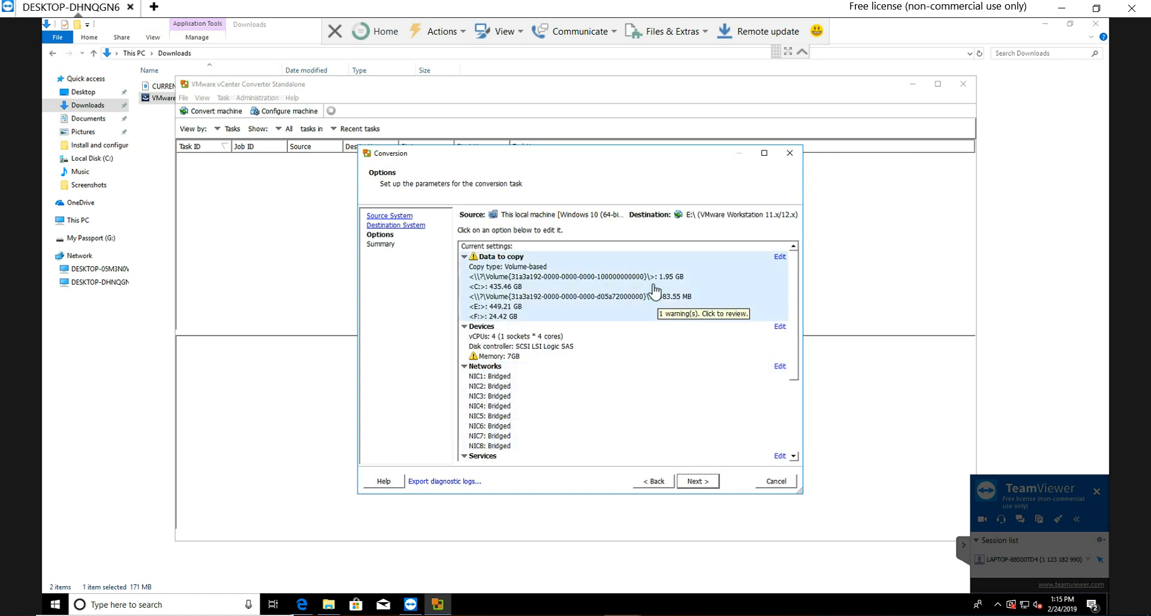
Step: Review the conversion options without editing them, advance to the summary and start the conversion task
drag(794, 287, 804, 250)
click(694, 483)
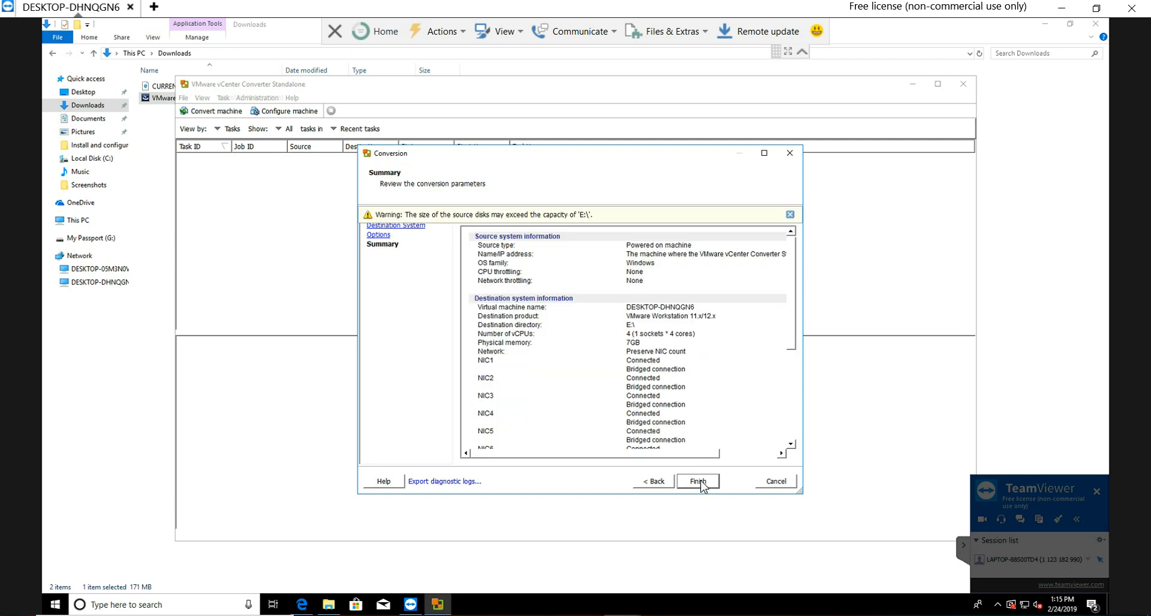
click(698, 481)
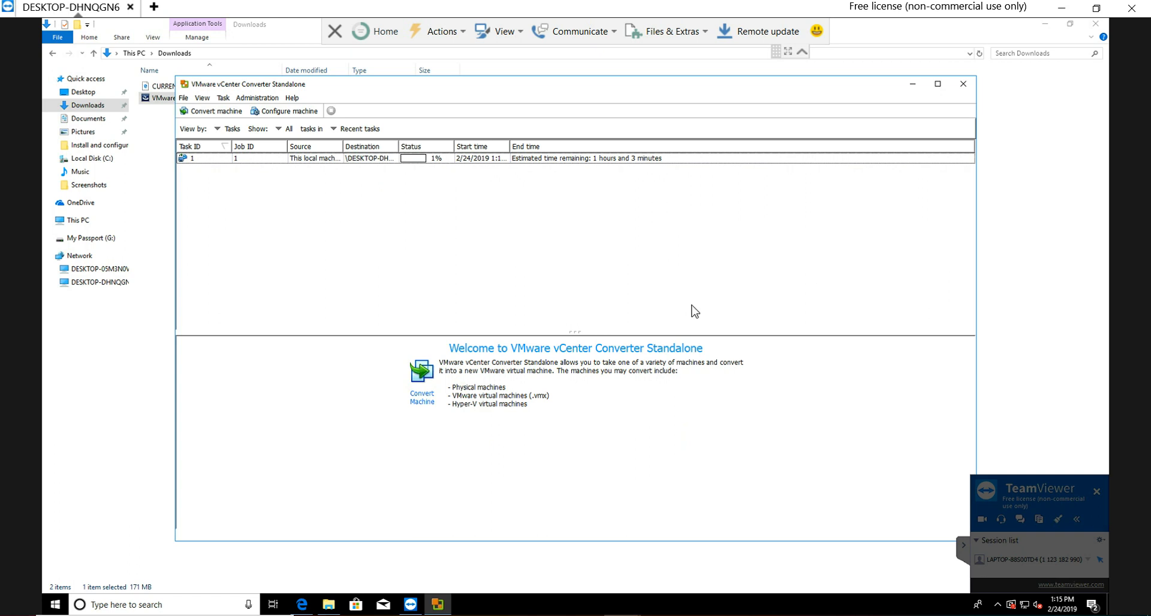
click(997, 604)
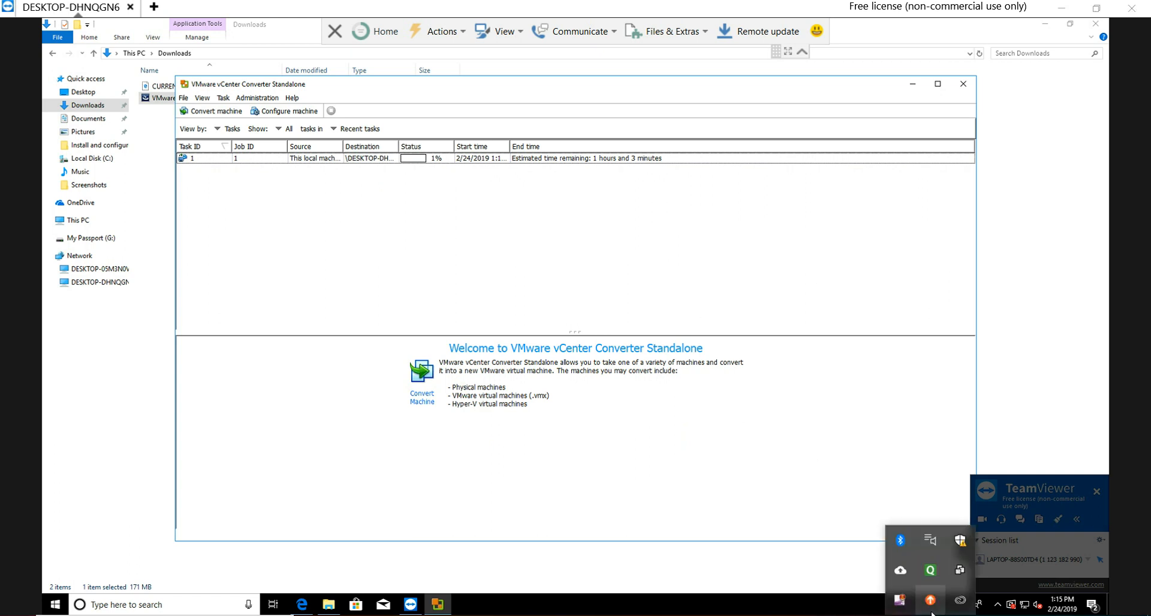
right_click(900, 600)
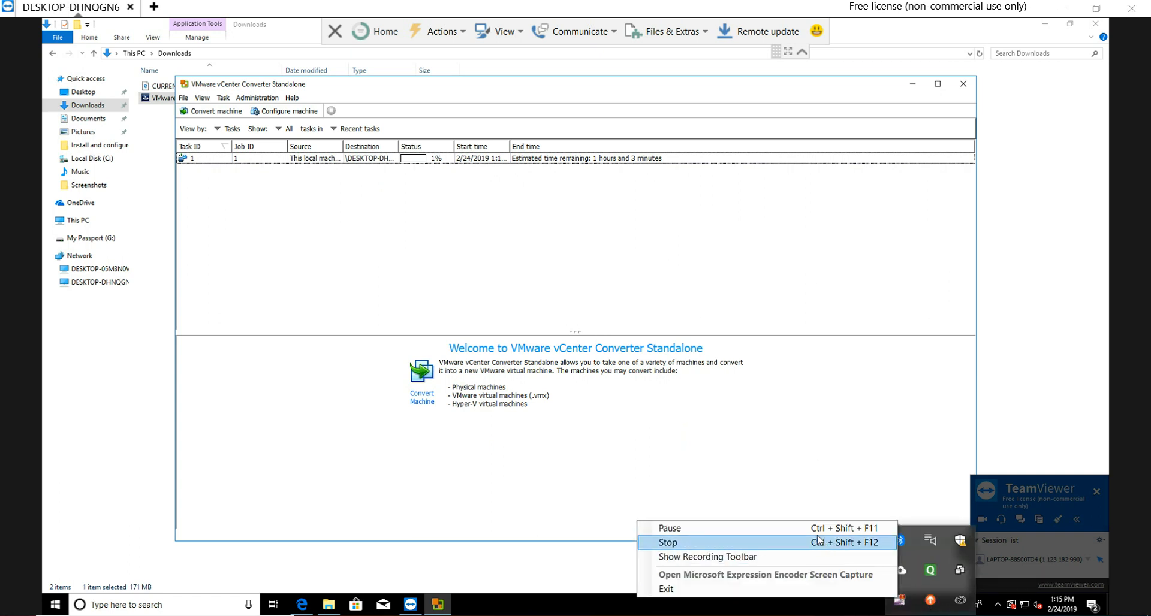
click(819, 541)
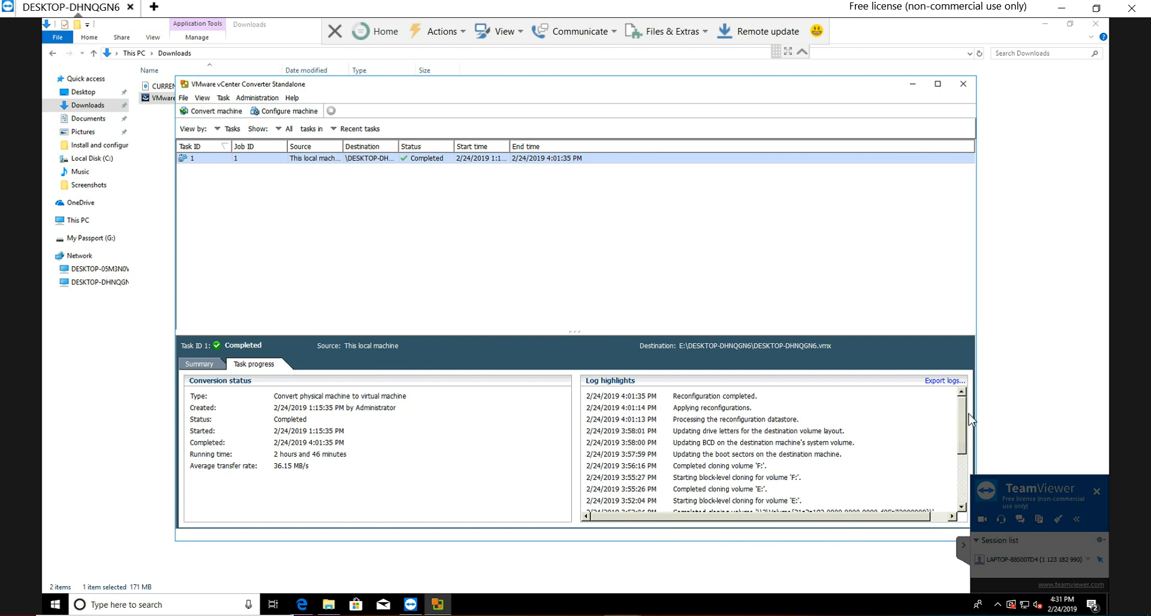
Step: Examine the conversion task's log highlights and widen the Destination column to read the full output path
drag(961, 419, 961, 473)
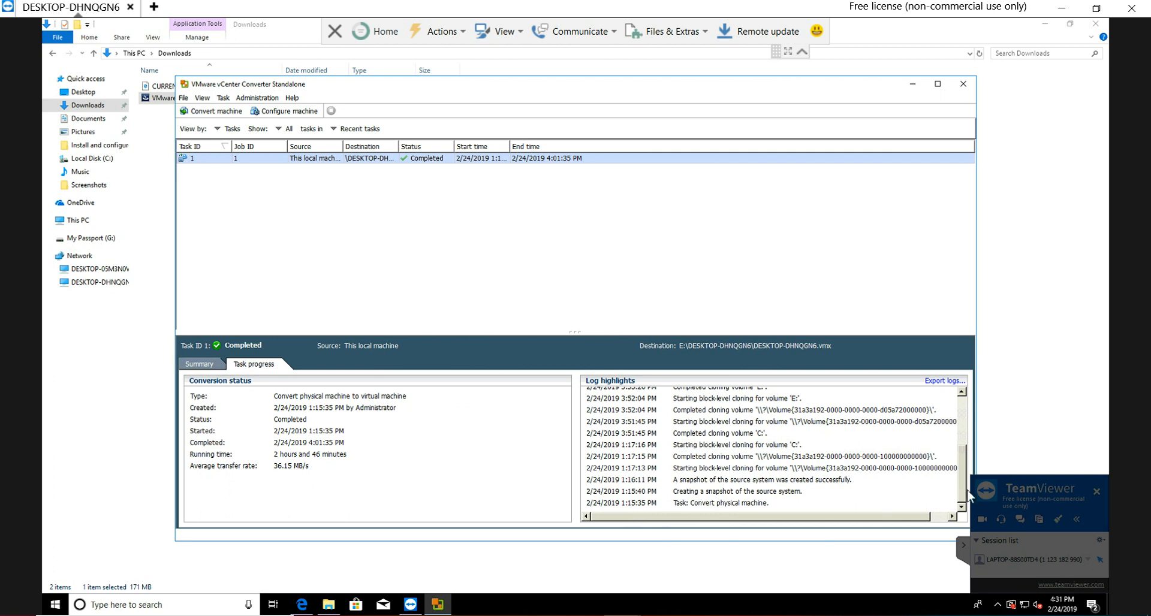
drag(962, 495, 966, 426)
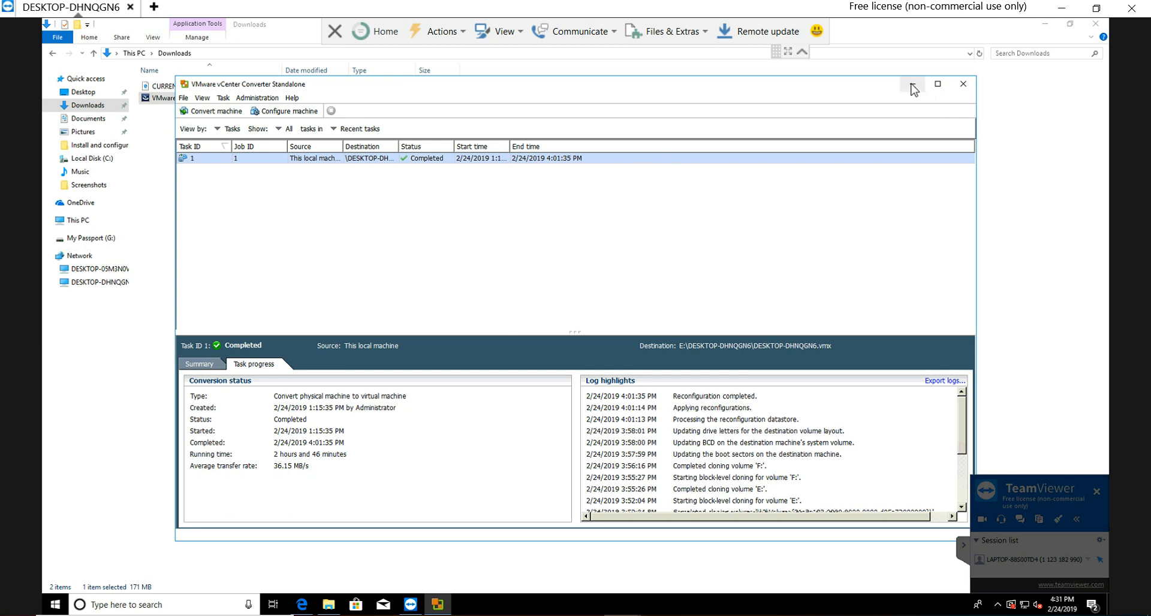
drag(460, 146, 506, 146)
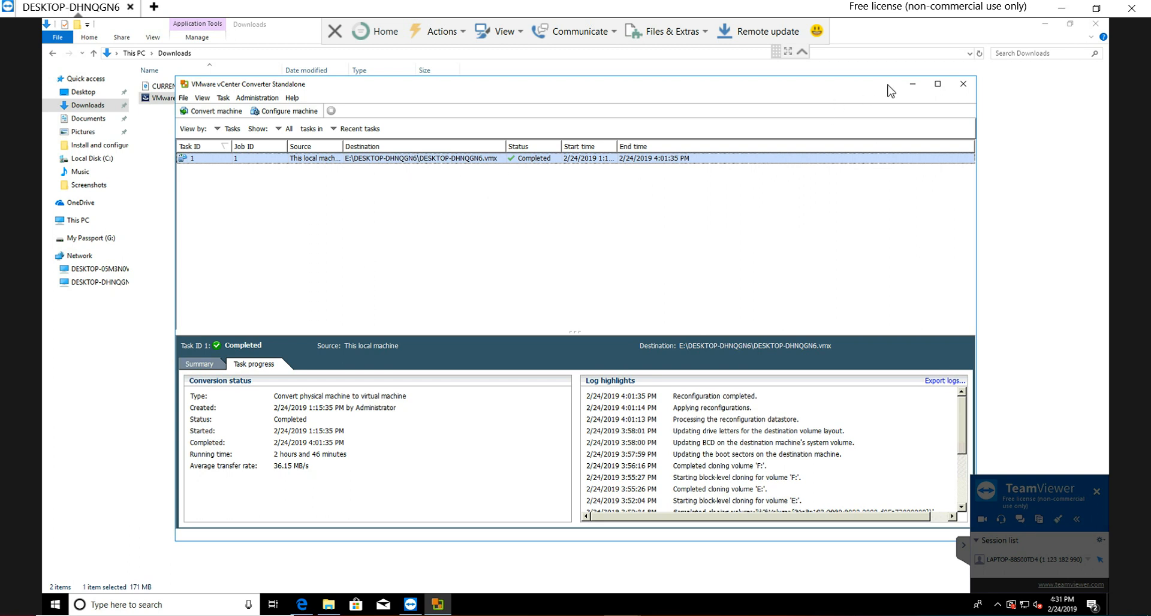
Step: Minimise the converter and open the DESKTOP-DHNQGN6 folder on Local Disk (E:) in File Explorer
click(912, 84)
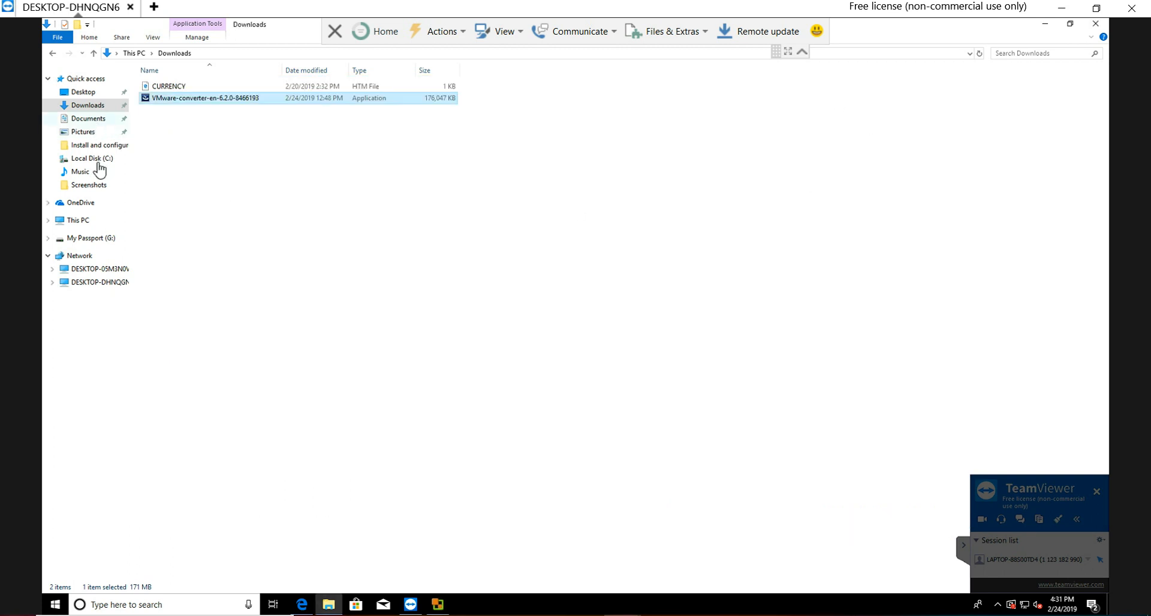
click(87, 223)
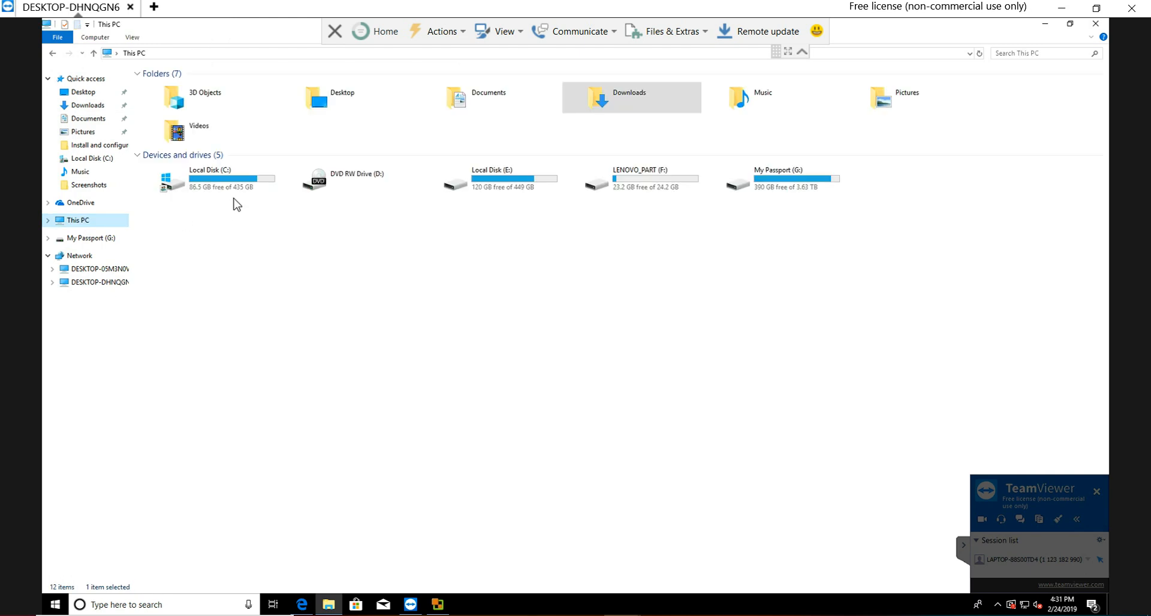
double_click(522, 186)
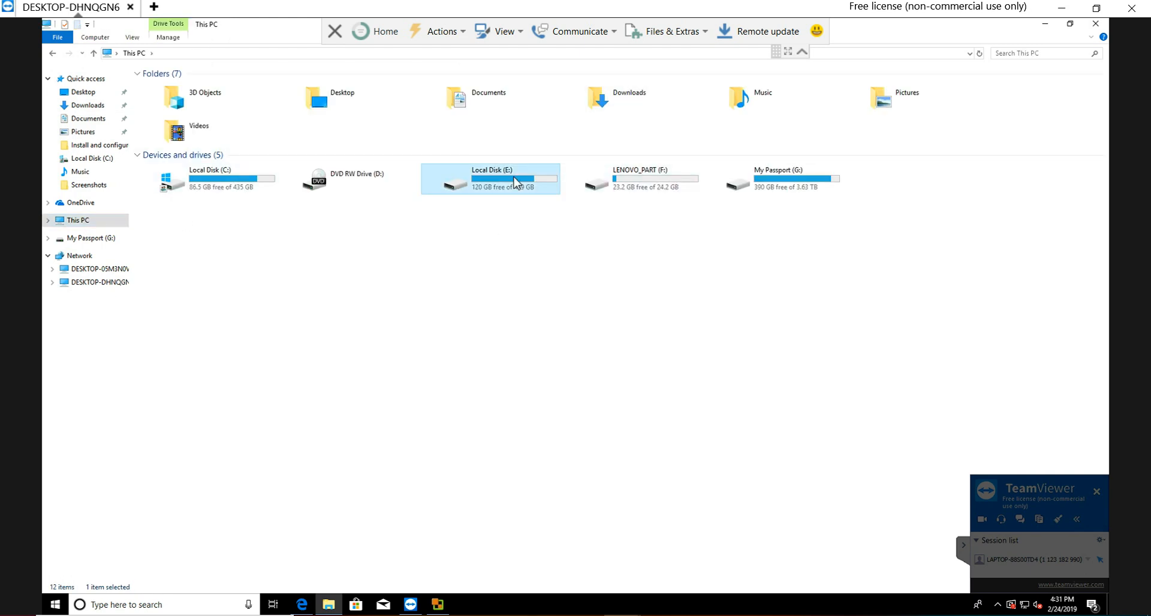
double_click(192, 89)
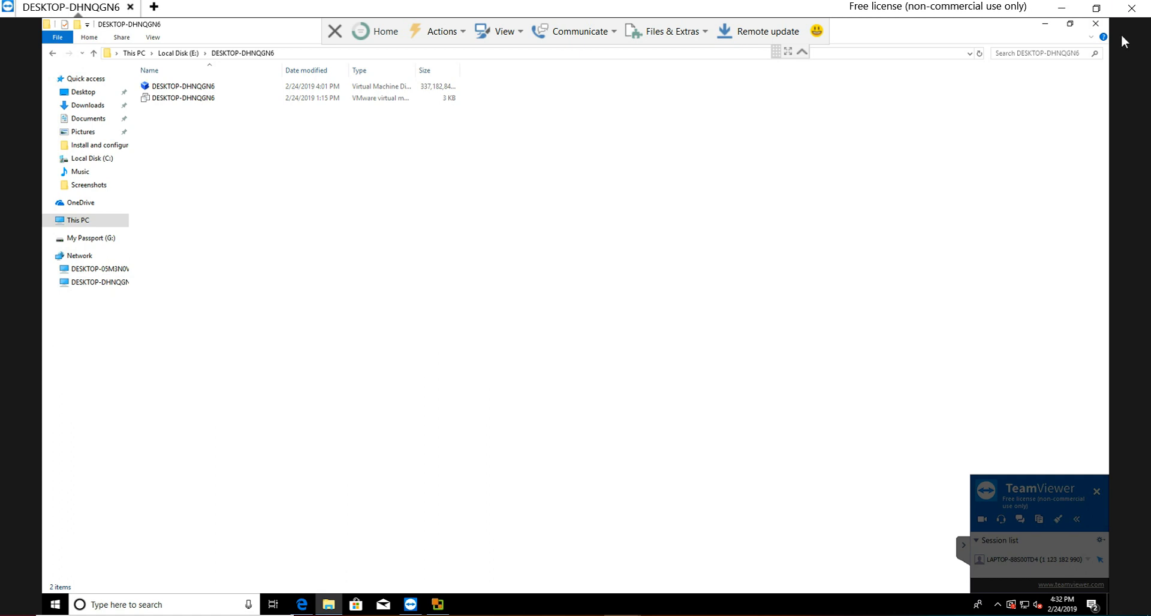
Step: View the system properties of This PC to check the computer's name, and close them
right_click(88, 228)
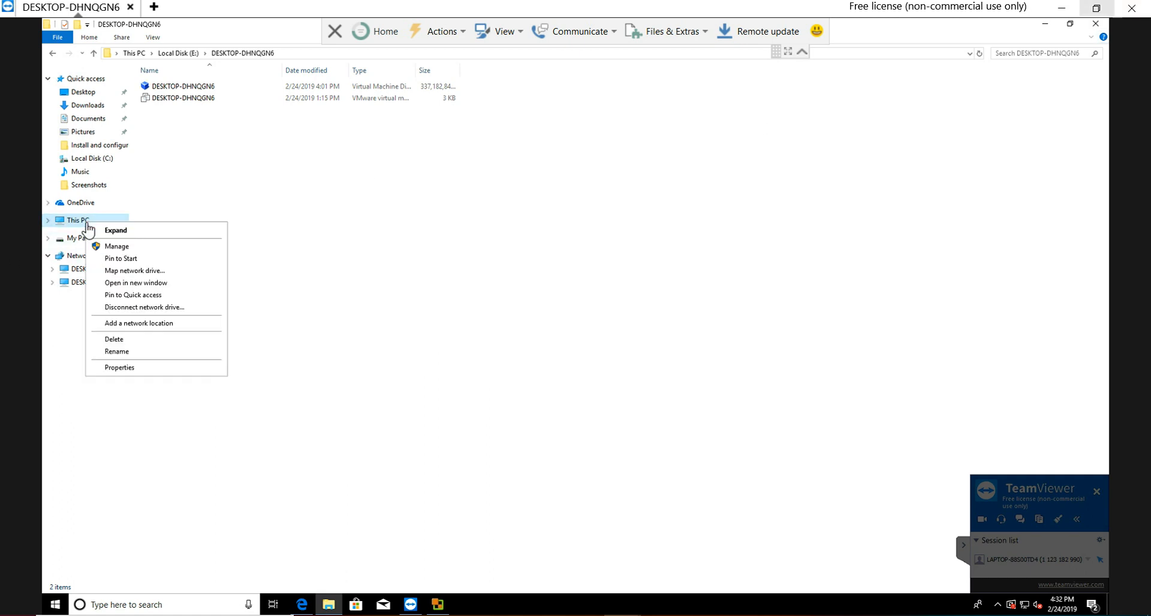
click(154, 368)
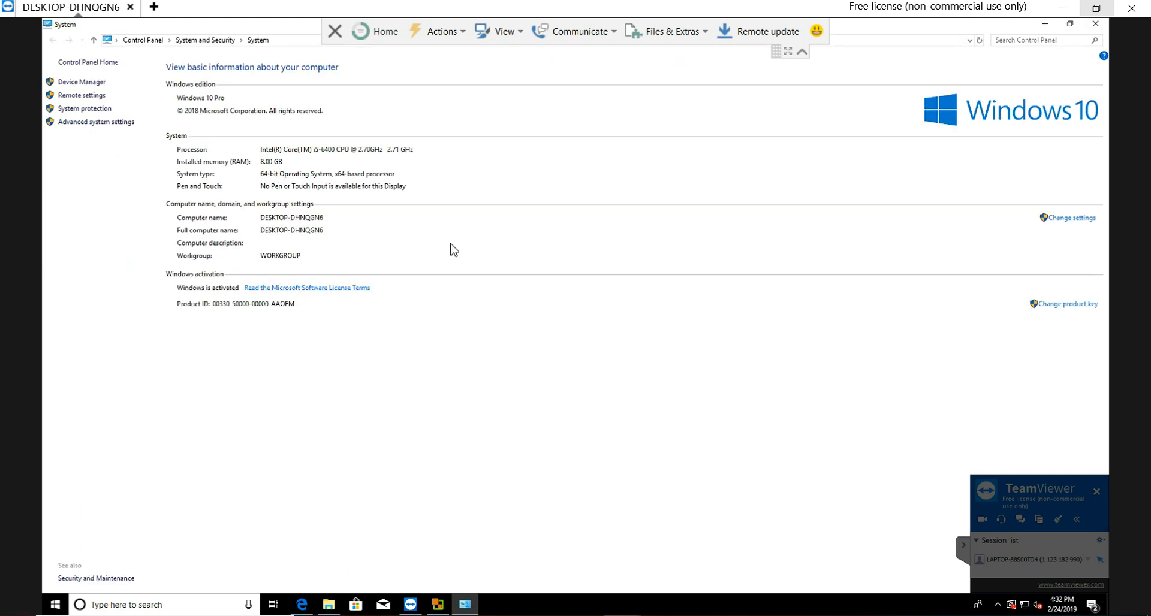
click(1095, 24)
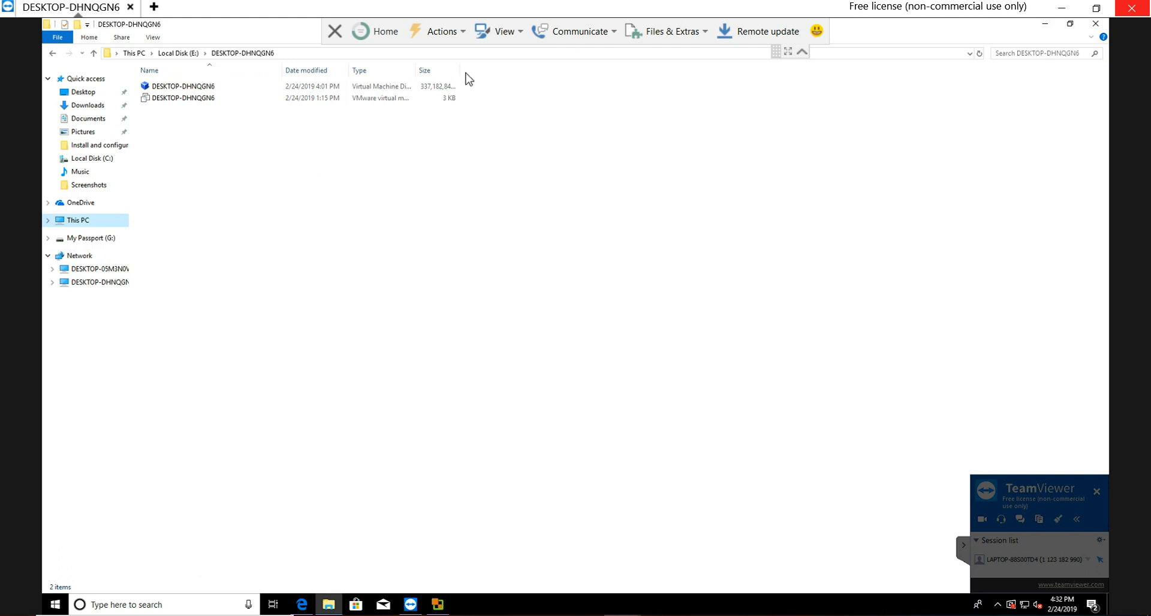
Step: Widen the Size column and check the size of the DESKTOP-DHNQGN6 virtual disk file in its properties
drag(459, 70, 557, 70)
click(171, 89)
right_click(169, 89)
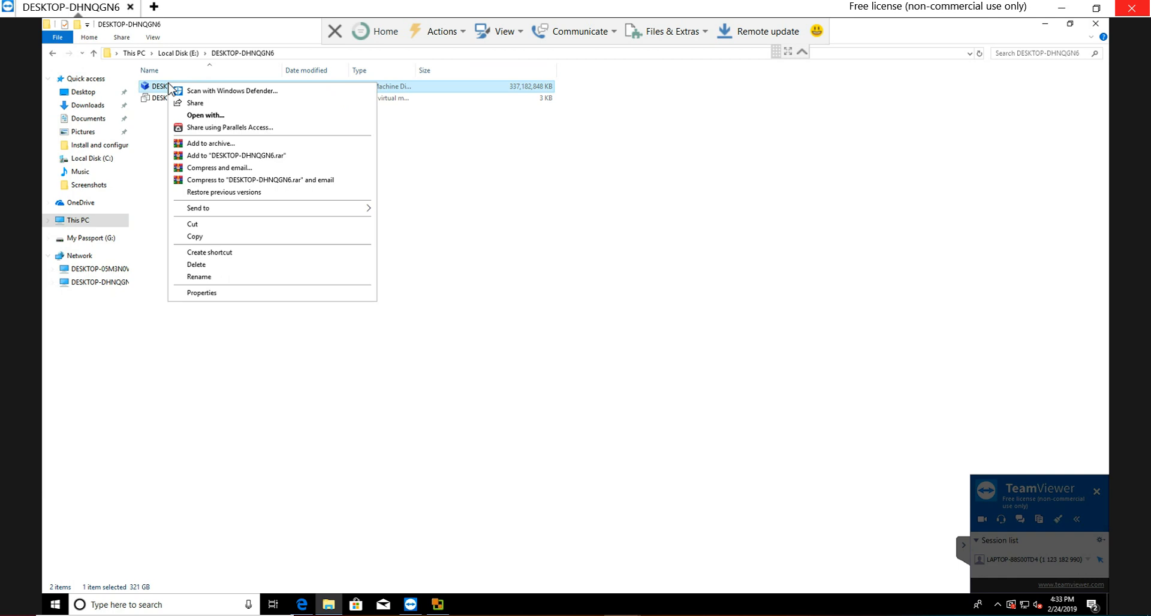
click(243, 298)
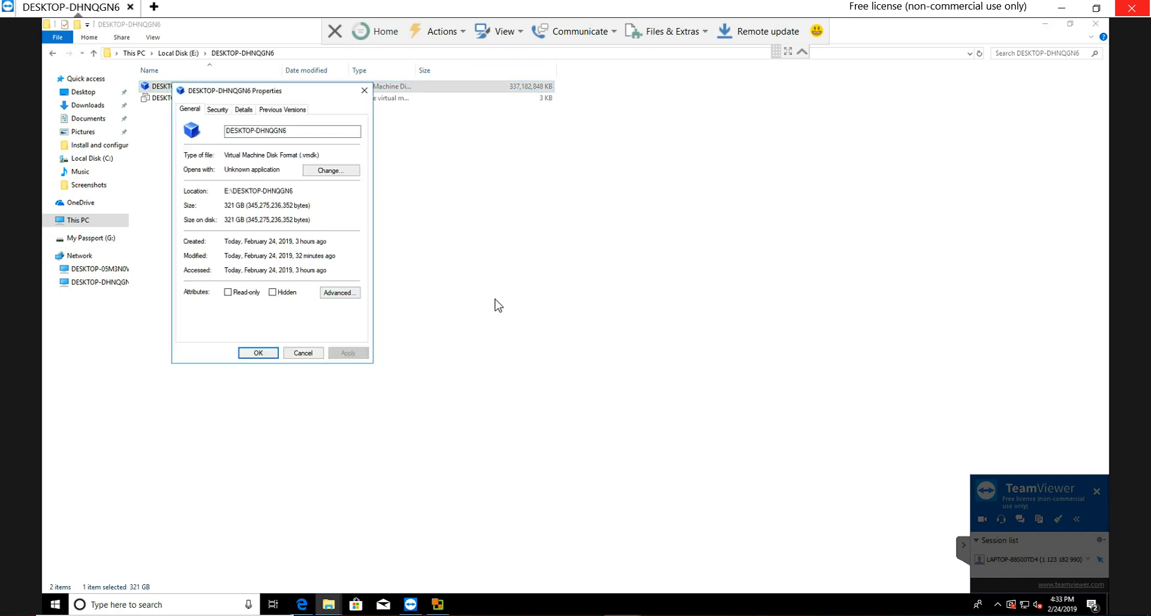
click(303, 354)
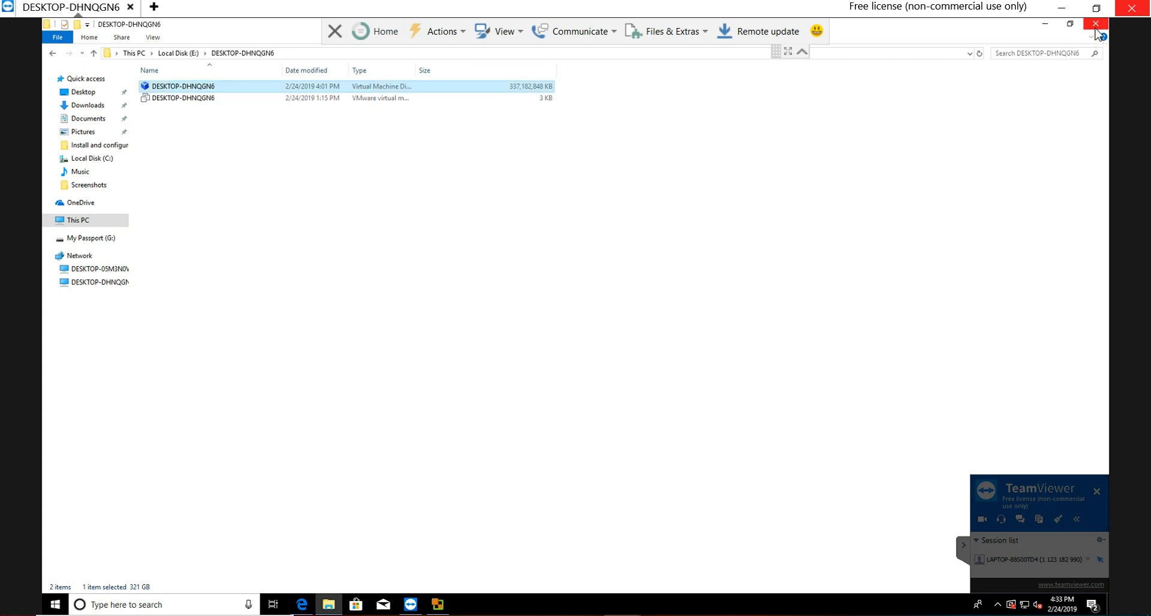
Step: Minimise File Explorer and the browser and launch VMware Workstation from the desktop
click(1044, 24)
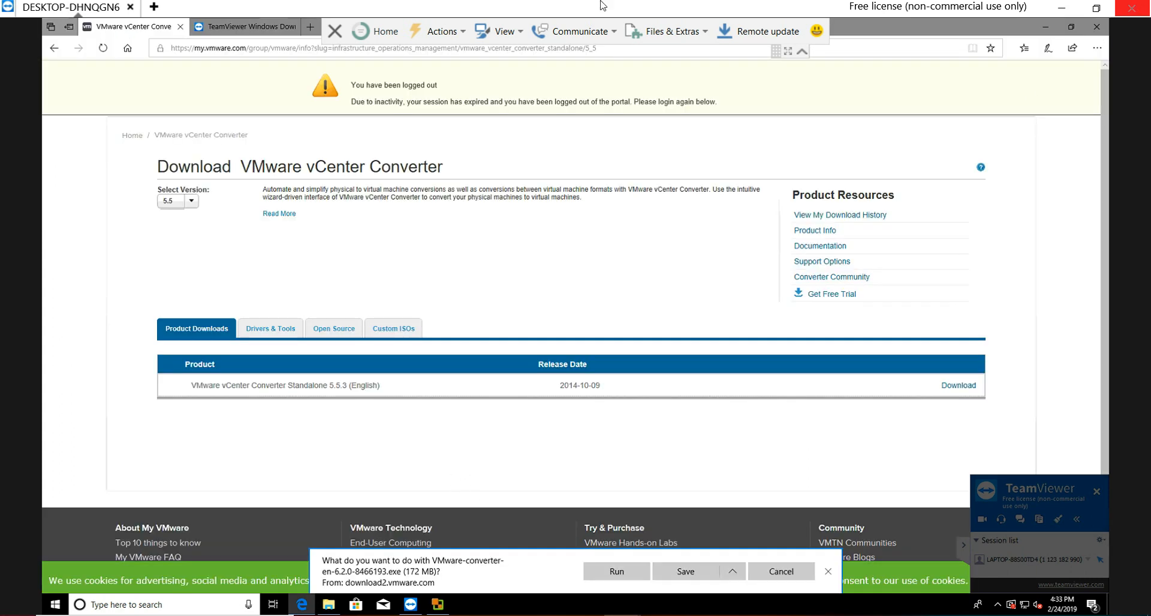
click(1044, 26)
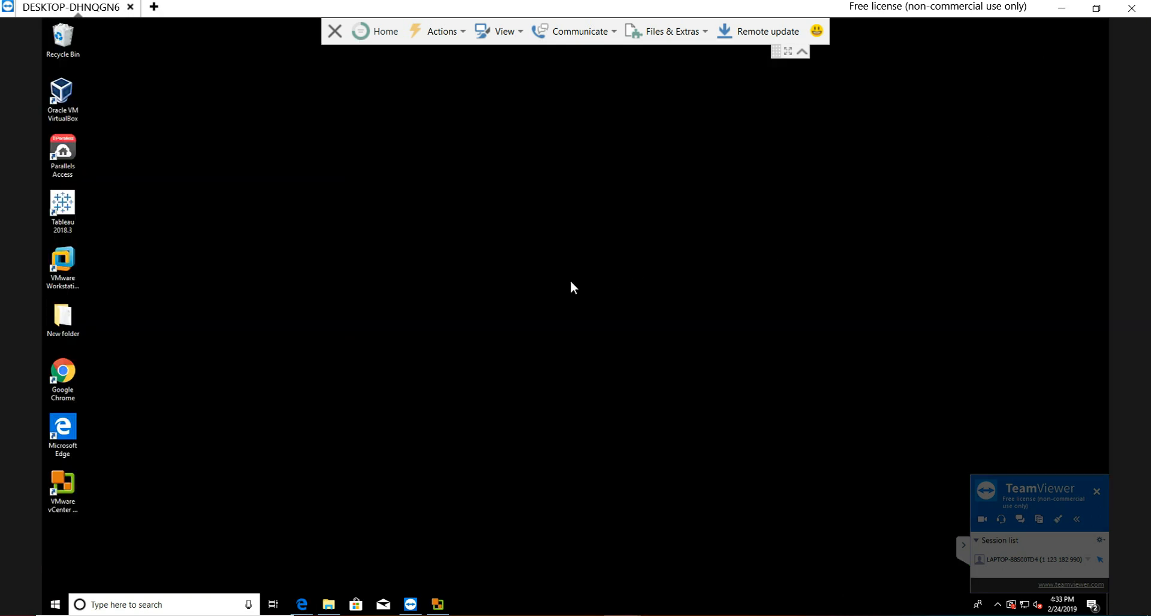
click(64, 264)
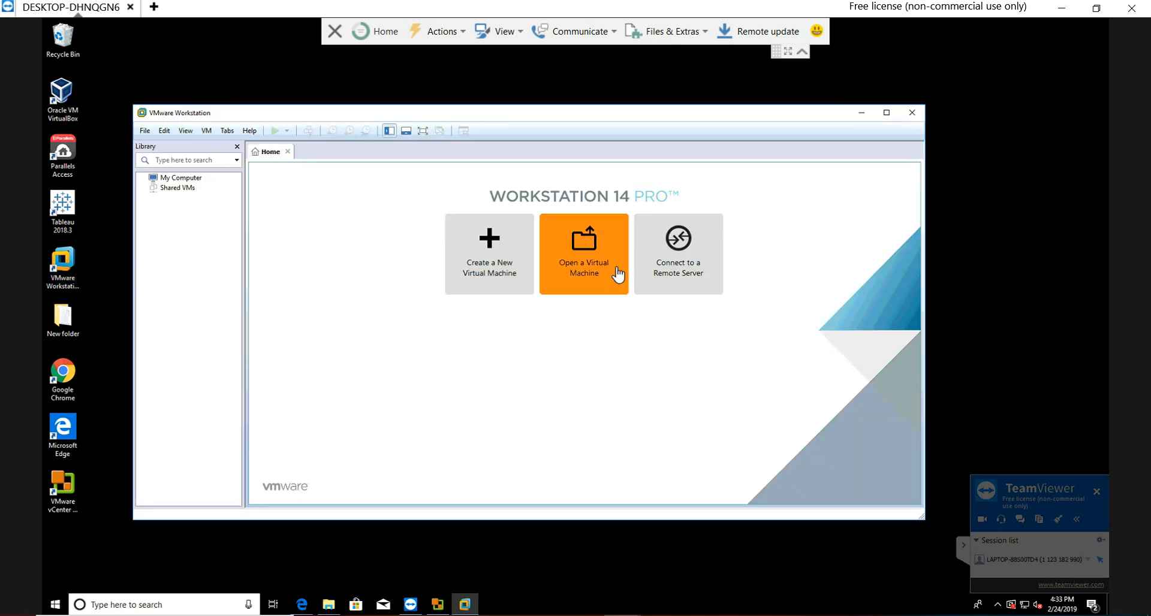
Step: Open the DESKTOP-DHNQGN6 virtual machine file from its folder on Local Disk (E:)
click(585, 247)
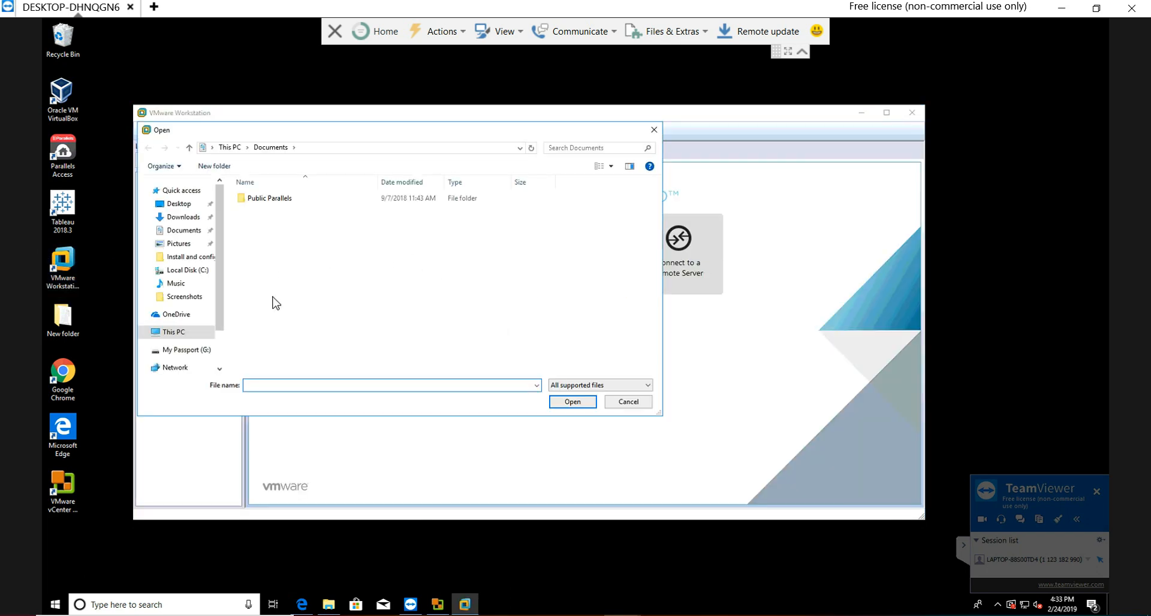
drag(220, 296, 219, 342)
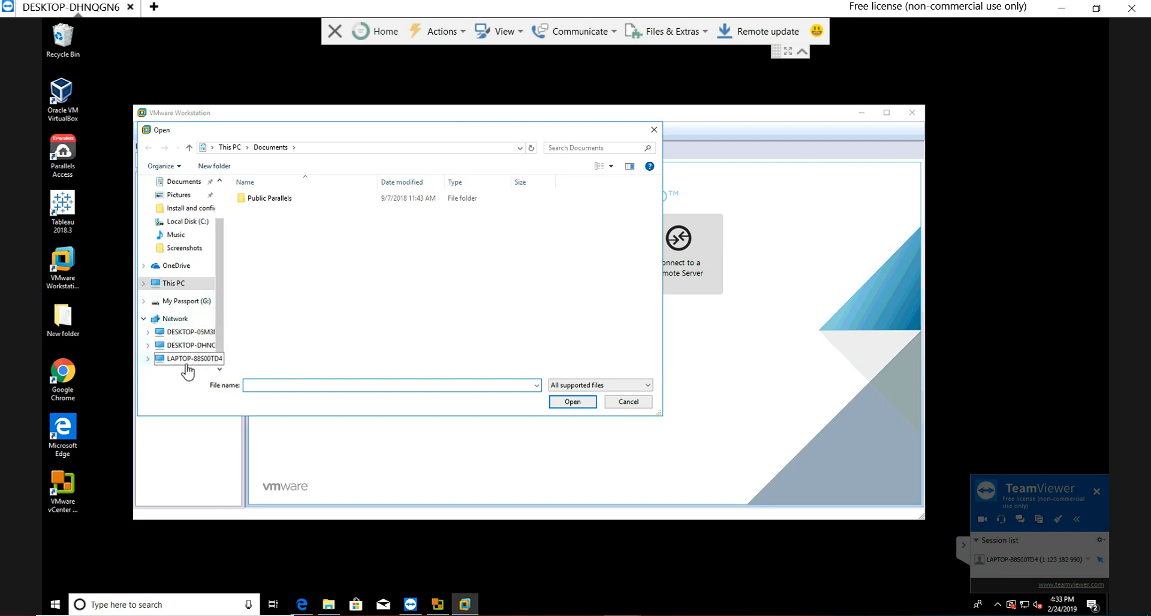
click(161, 284)
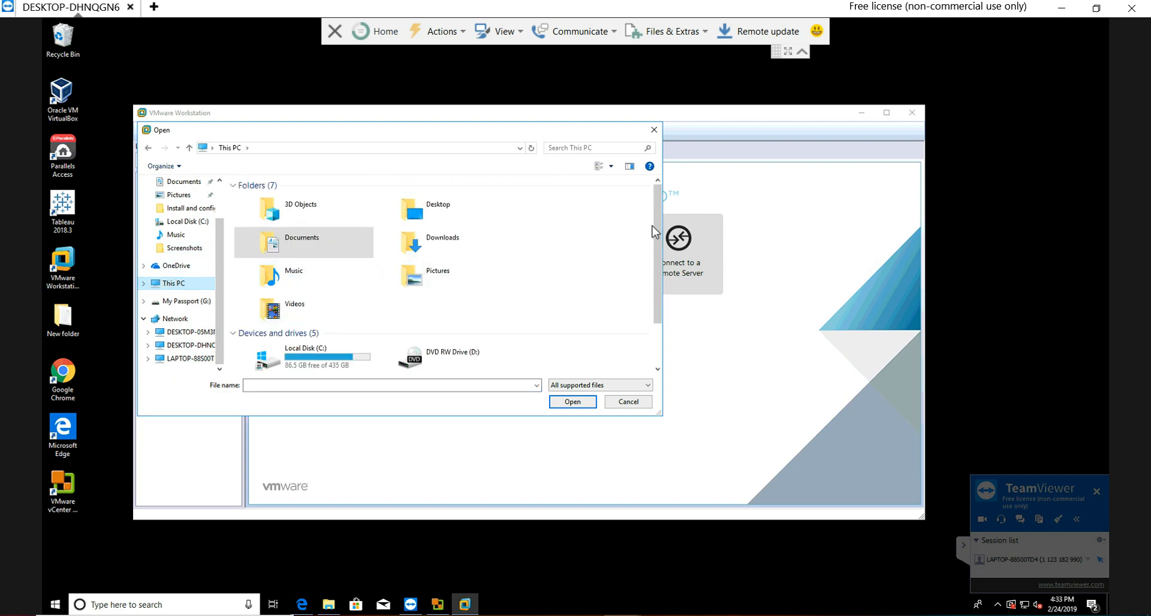
scroll(653, 226, down, 2)
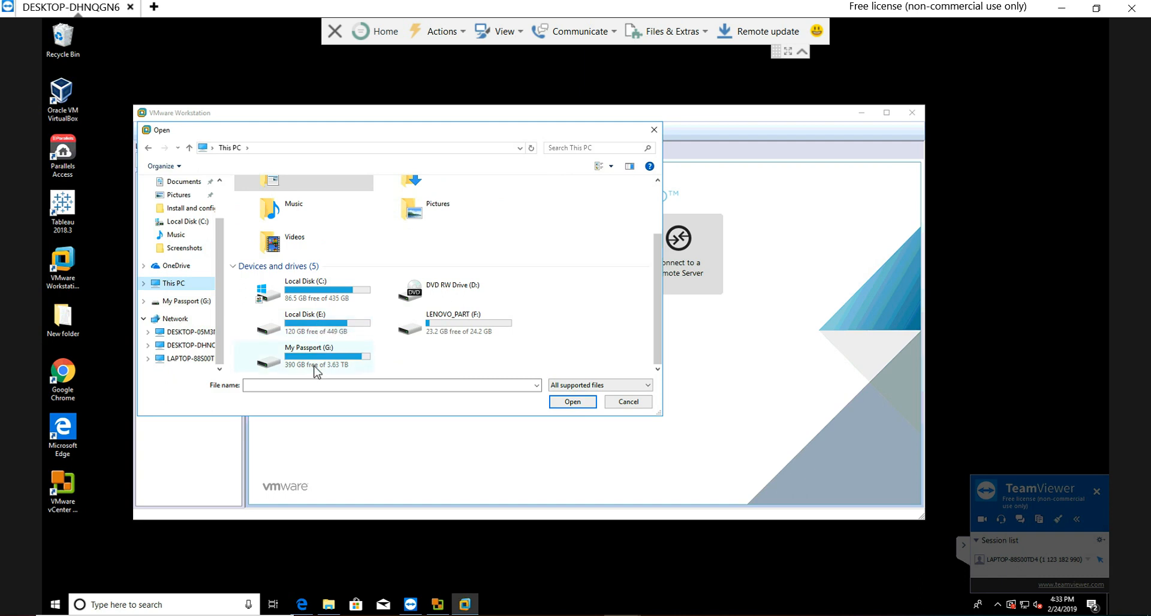
double_click(301, 335)
double_click(267, 201)
click(278, 199)
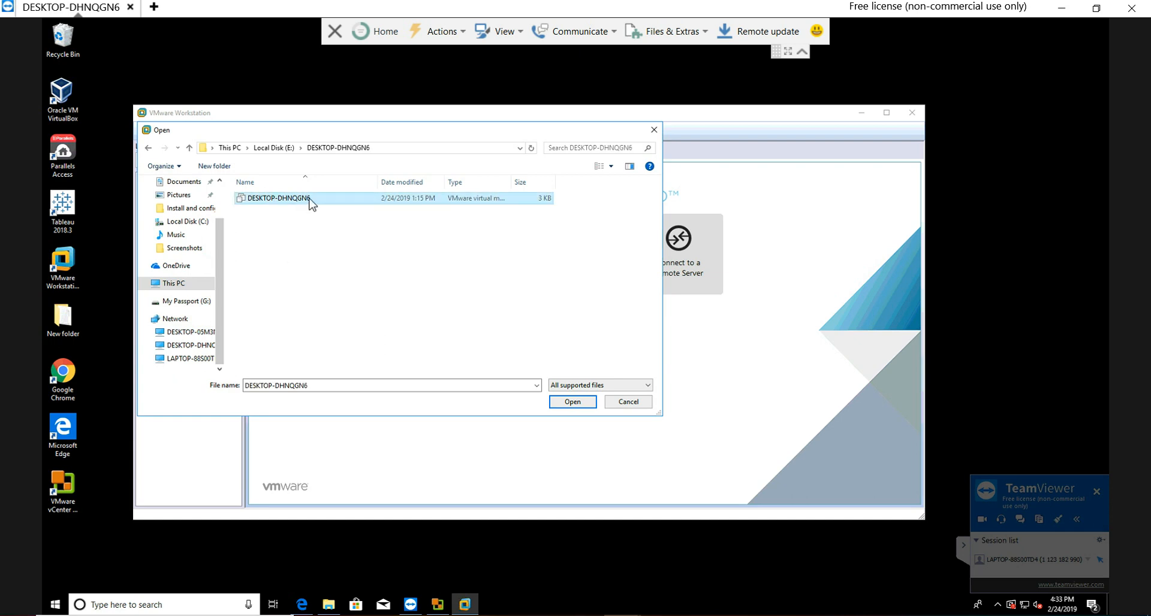
click(574, 404)
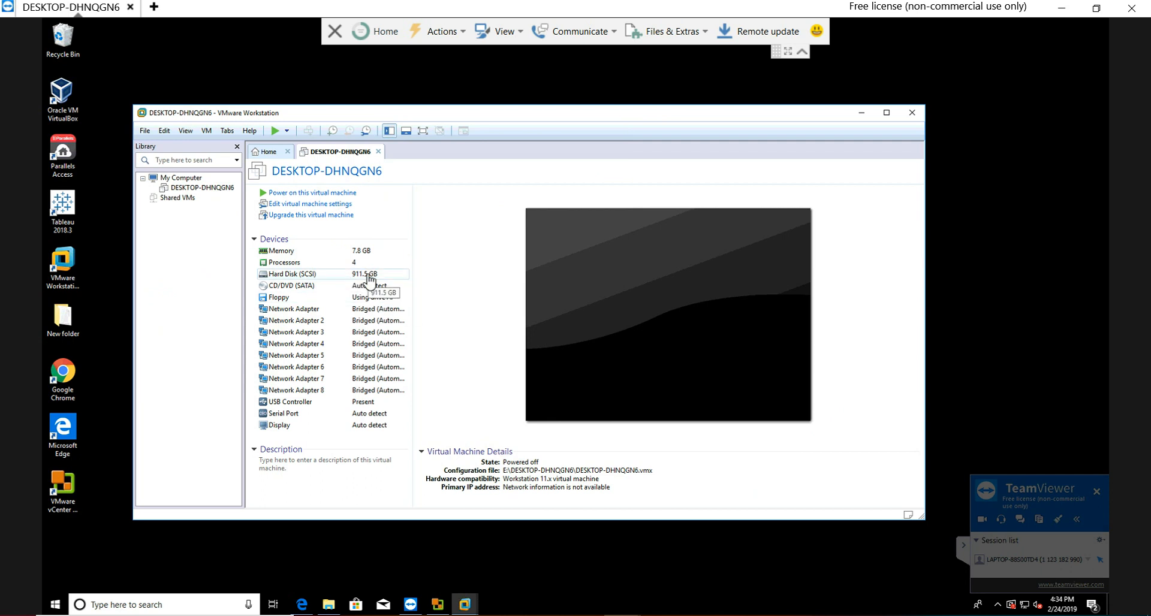
Step: Set the DESKTOP-DHNQGN6 virtual machine's memory to 4096 MB and its number of cores per processor to 2
click(295, 207)
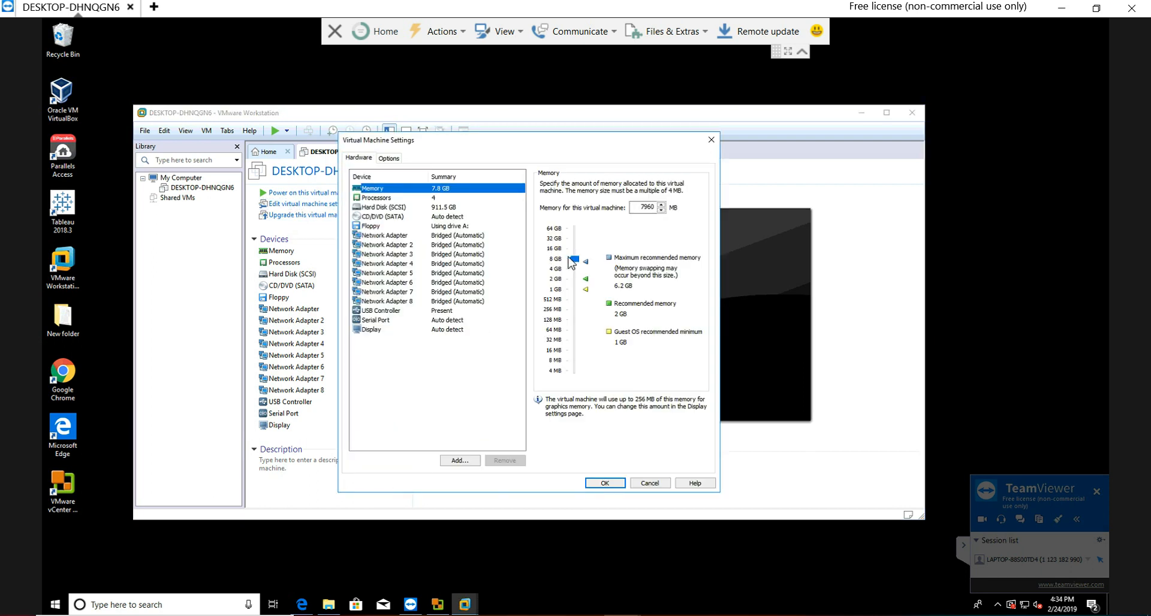
mouse_move(574, 262)
mouse_down()
mouse_move(572, 280)
mouse_move(571, 270)
mouse_up()
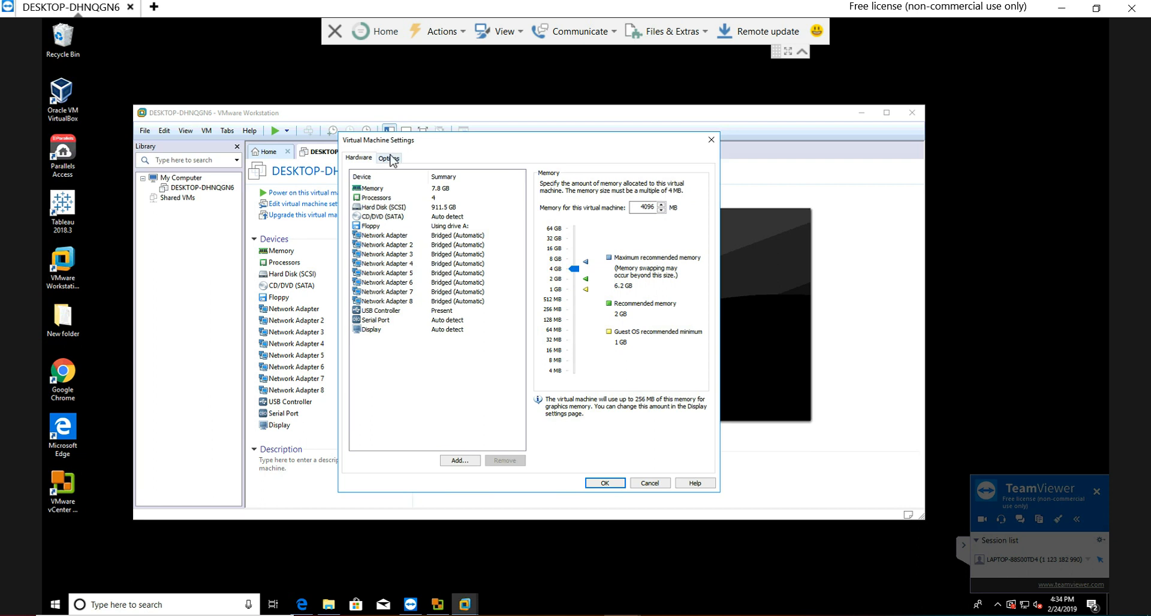
click(376, 198)
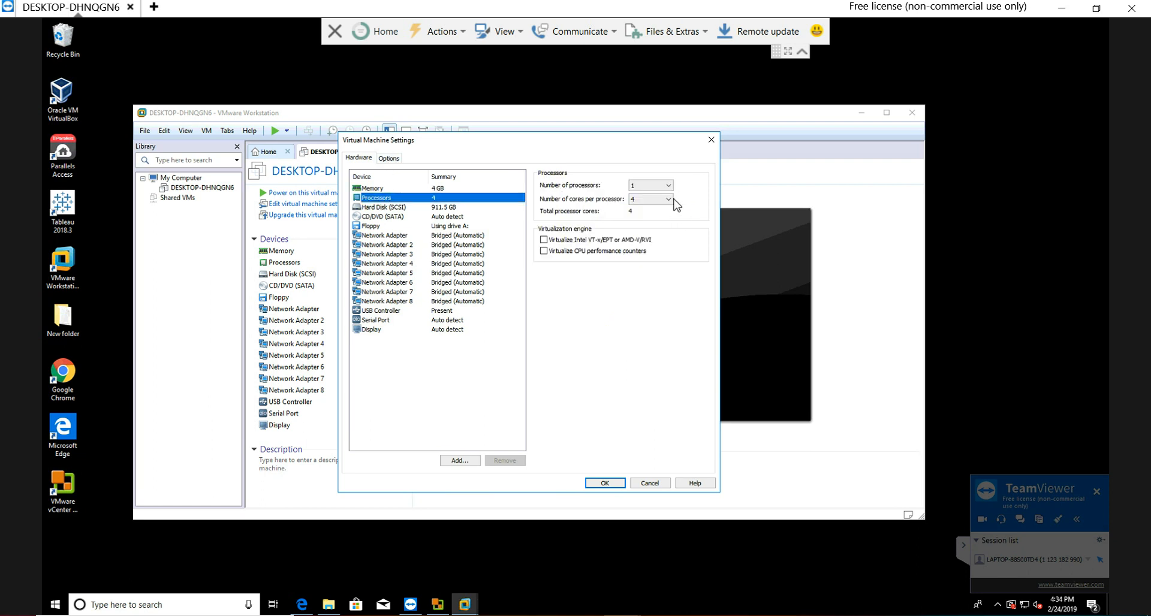
click(665, 199)
click(662, 217)
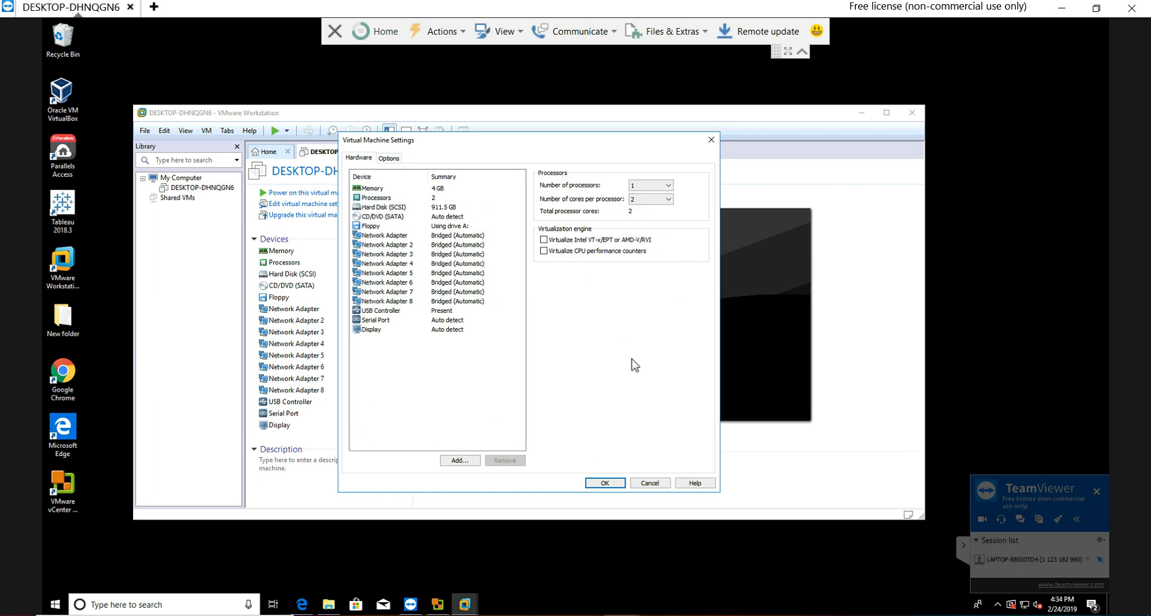
click(393, 207)
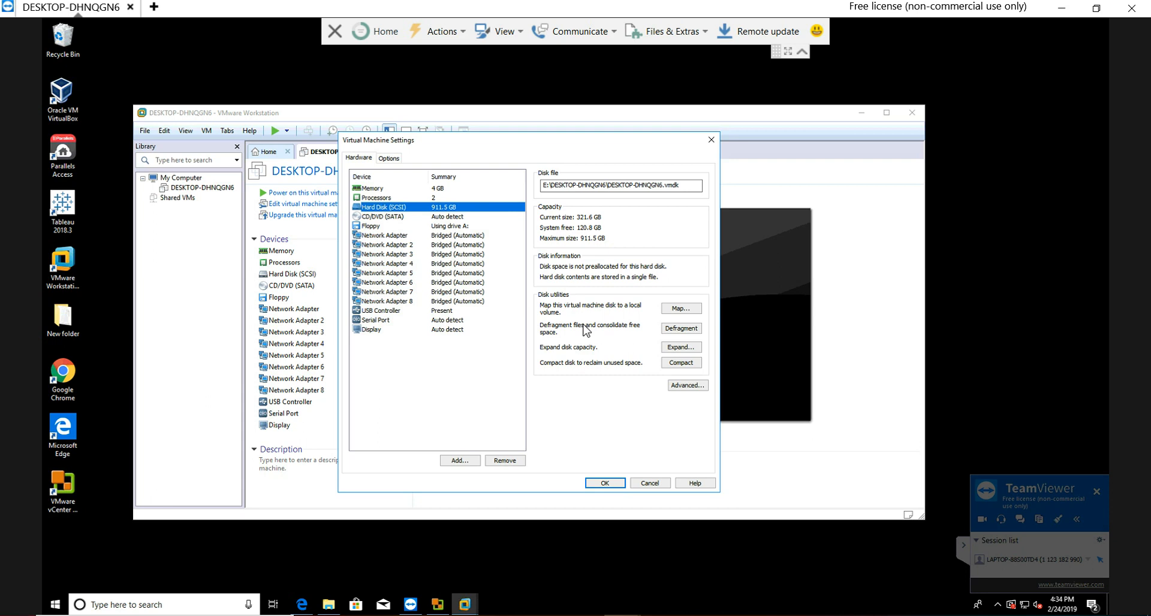
click(607, 484)
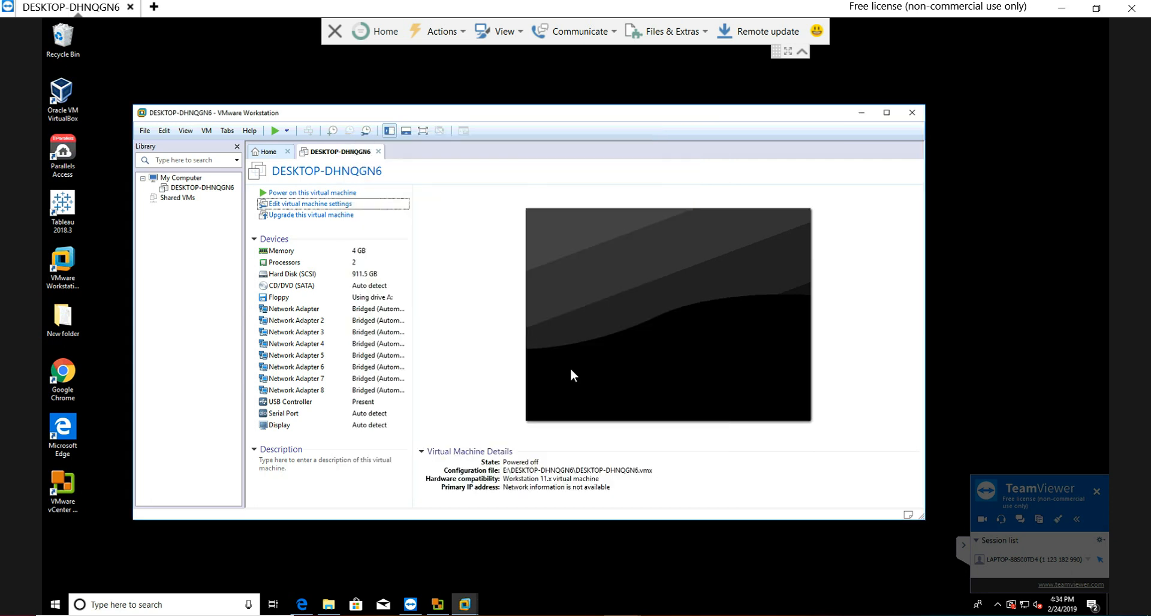
Step: Power on the DESKTOP-DHNQGN6 virtual machine and dismiss the Removable Devices hint
click(285, 194)
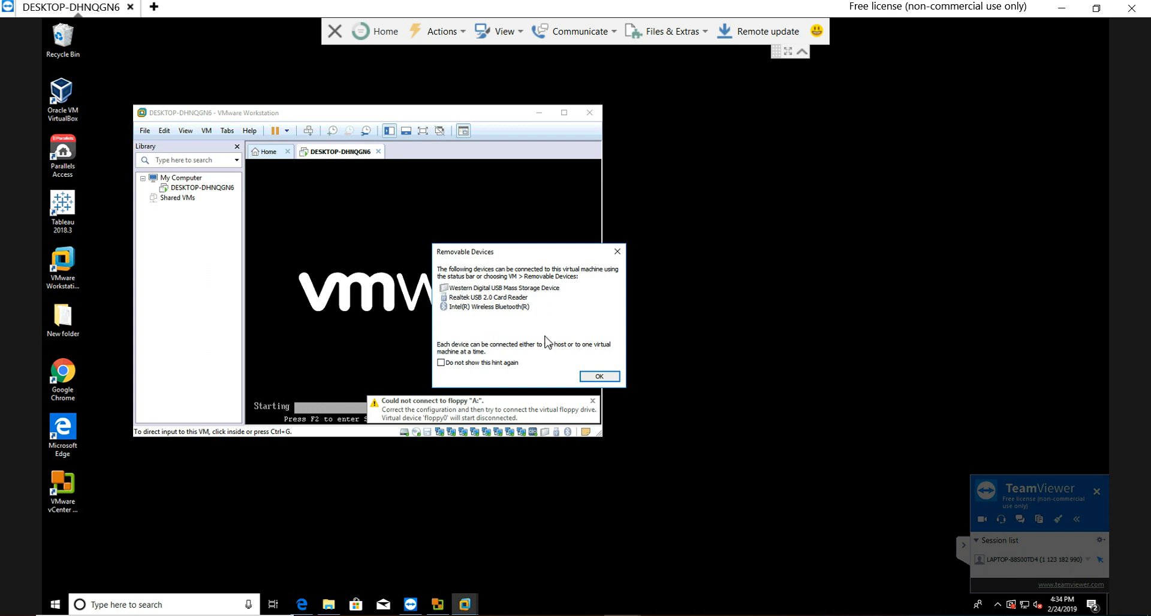
click(599, 377)
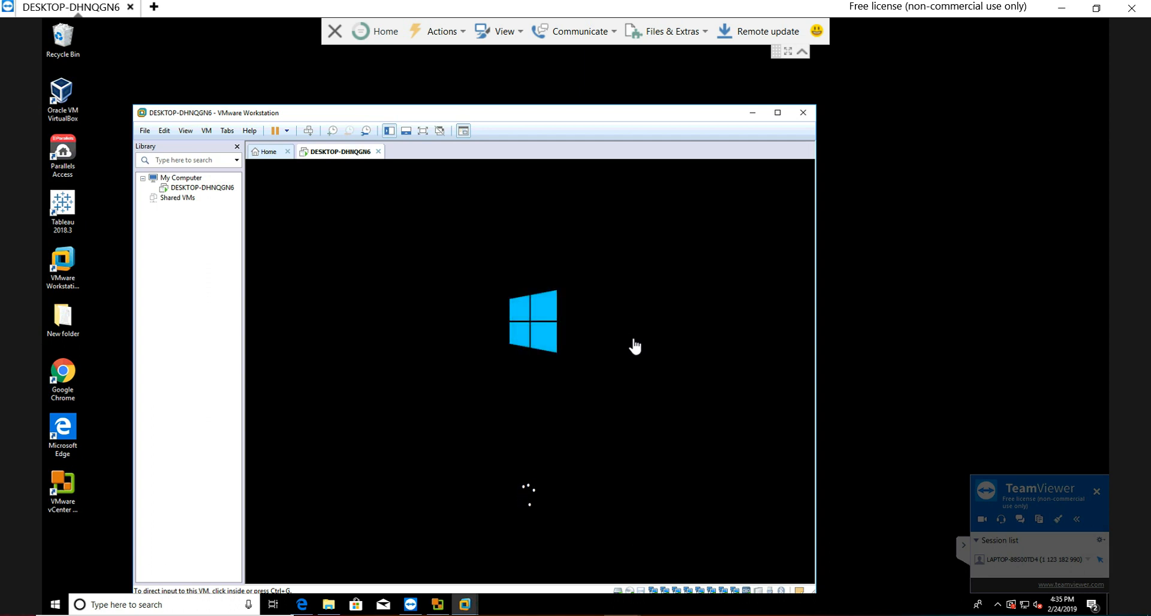
Step: End the TeamViewer remote session and dismiss the sponsored session notice
click(1097, 491)
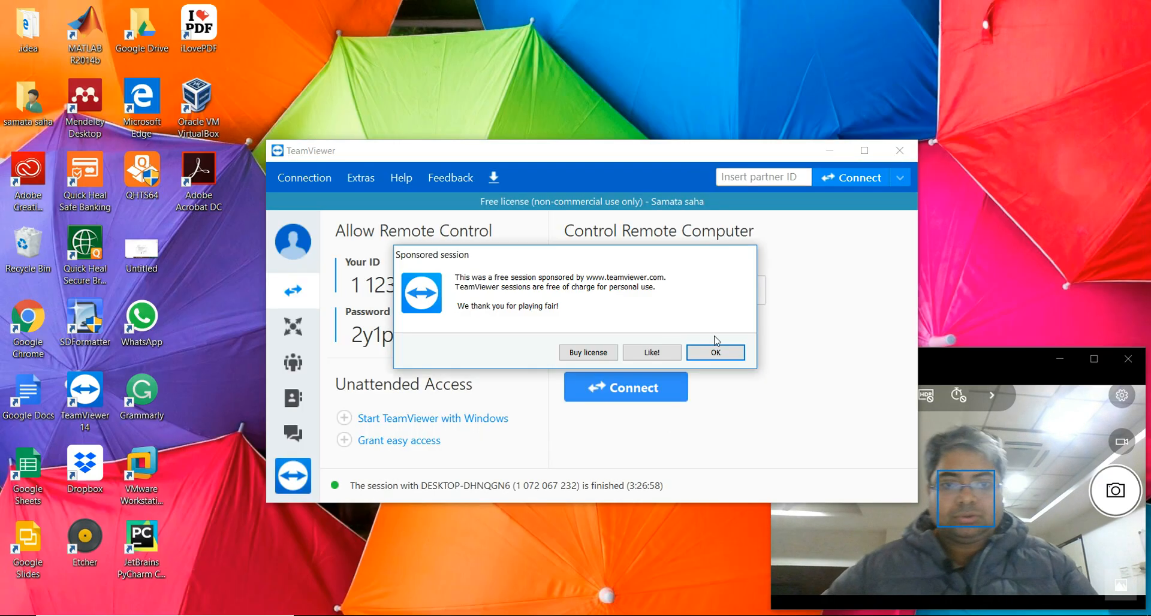
click(730, 357)
click(930, 615)
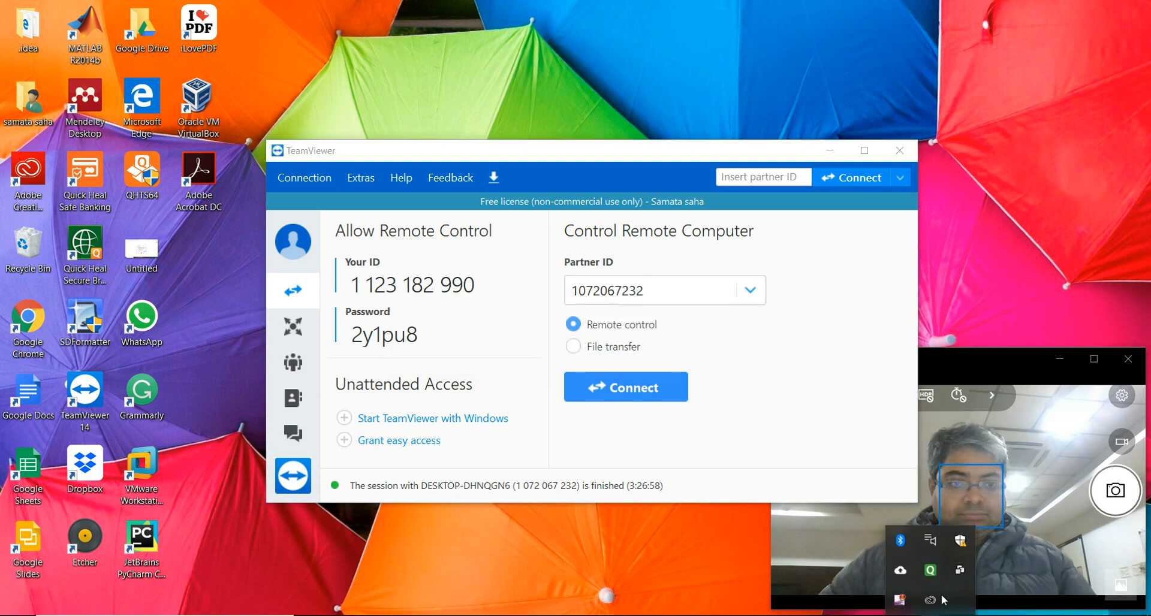
right_click(902, 600)
click(771, 532)
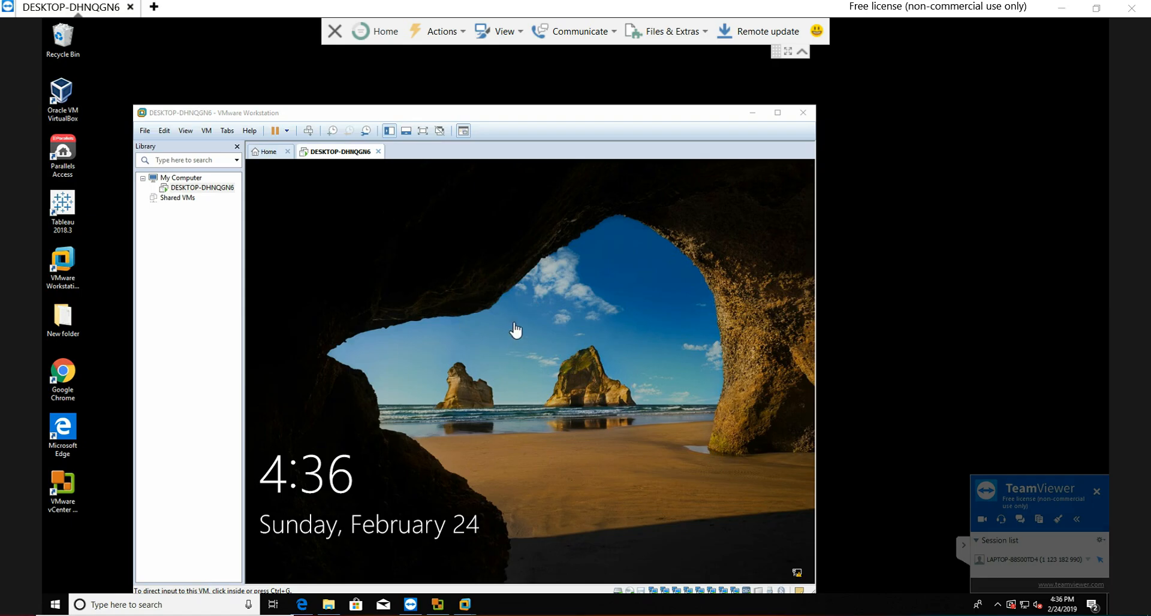
Step: Sign in to Windows inside the virtual machine as Administrator with the account password
click(546, 328)
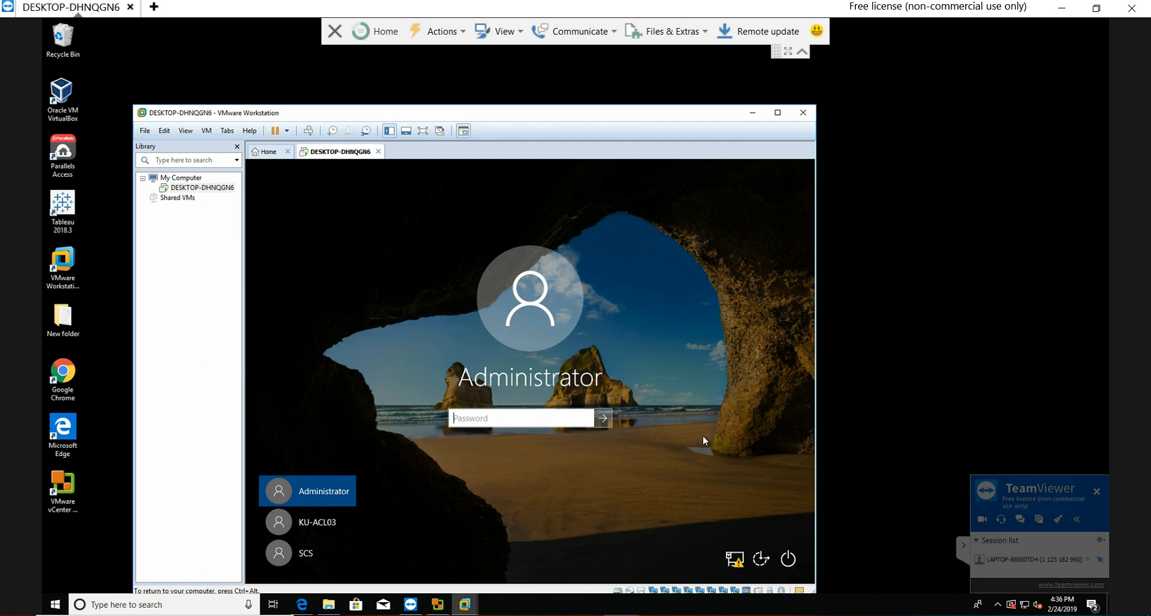
text(**********)
click(601, 418)
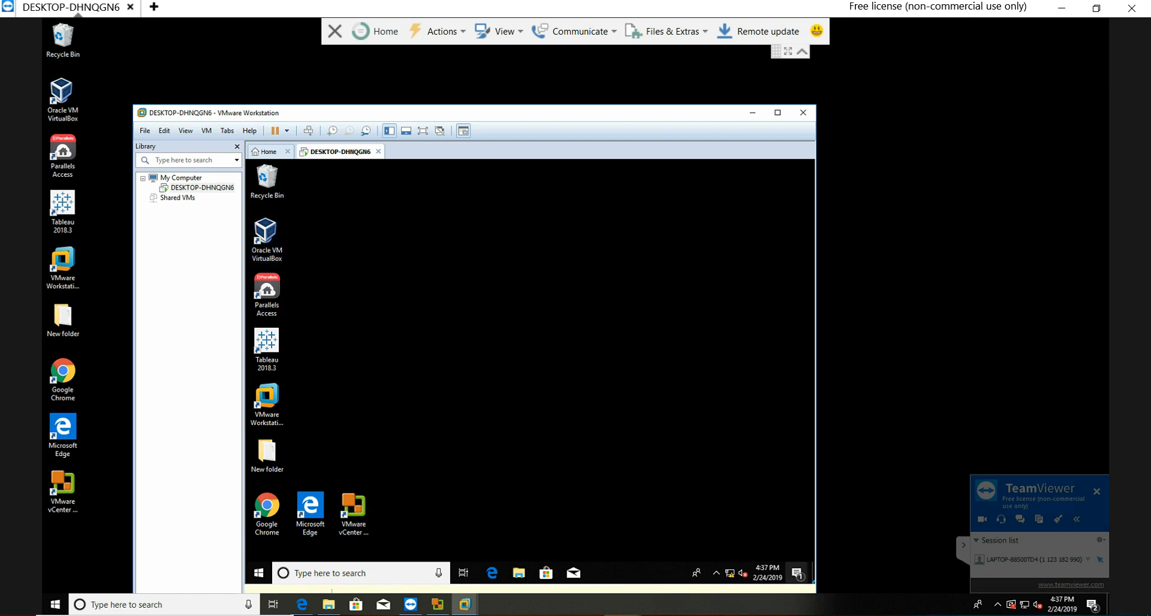
click(926, 615)
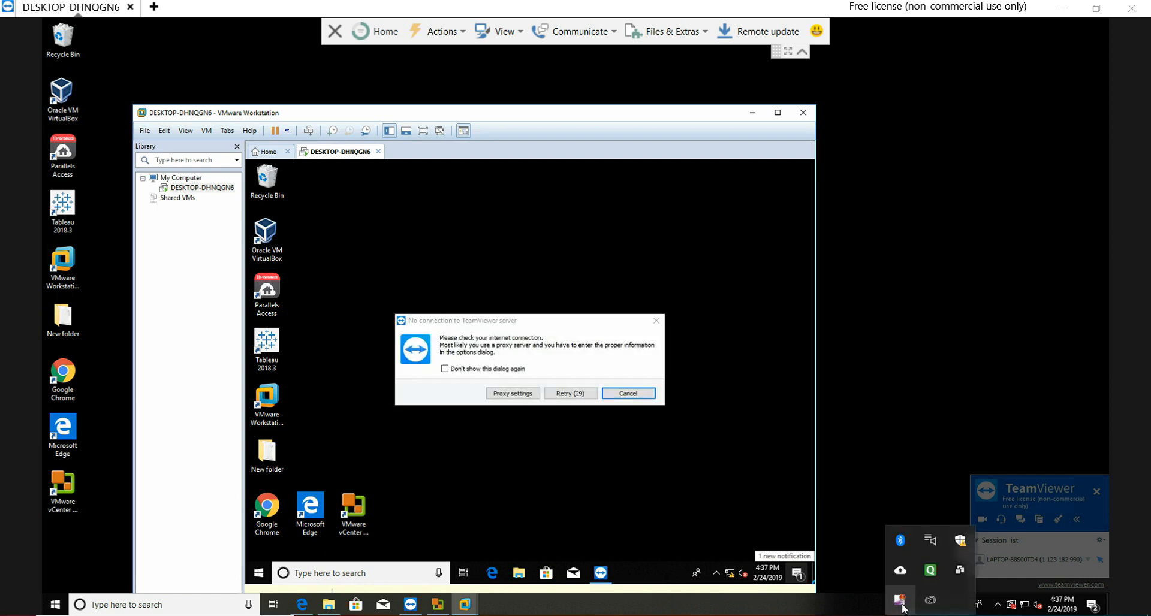
right_click(900, 599)
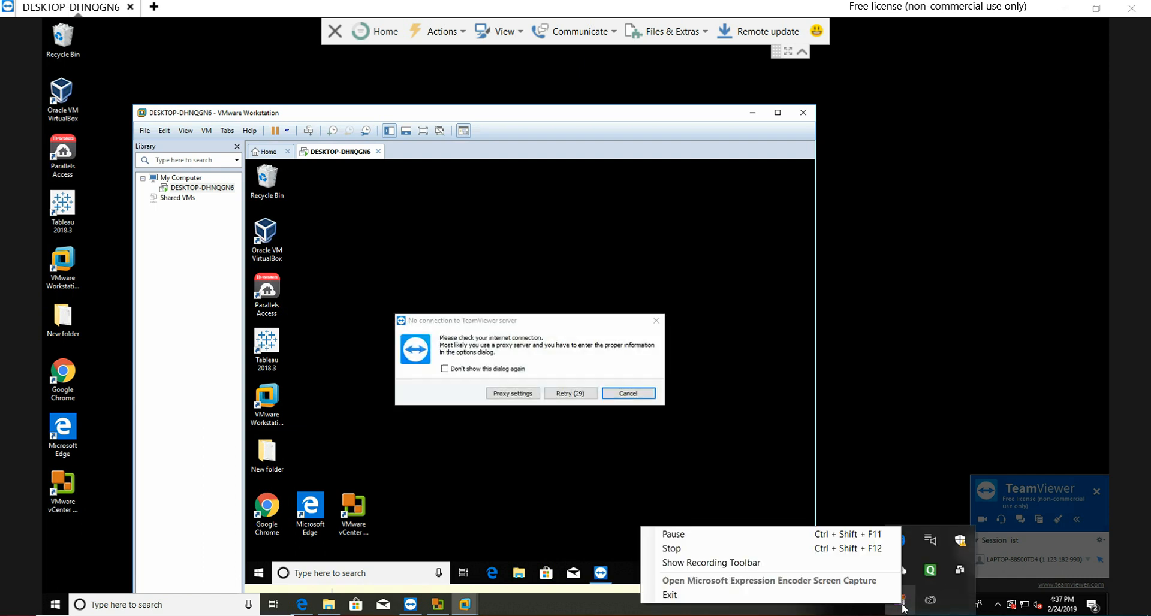
click(758, 534)
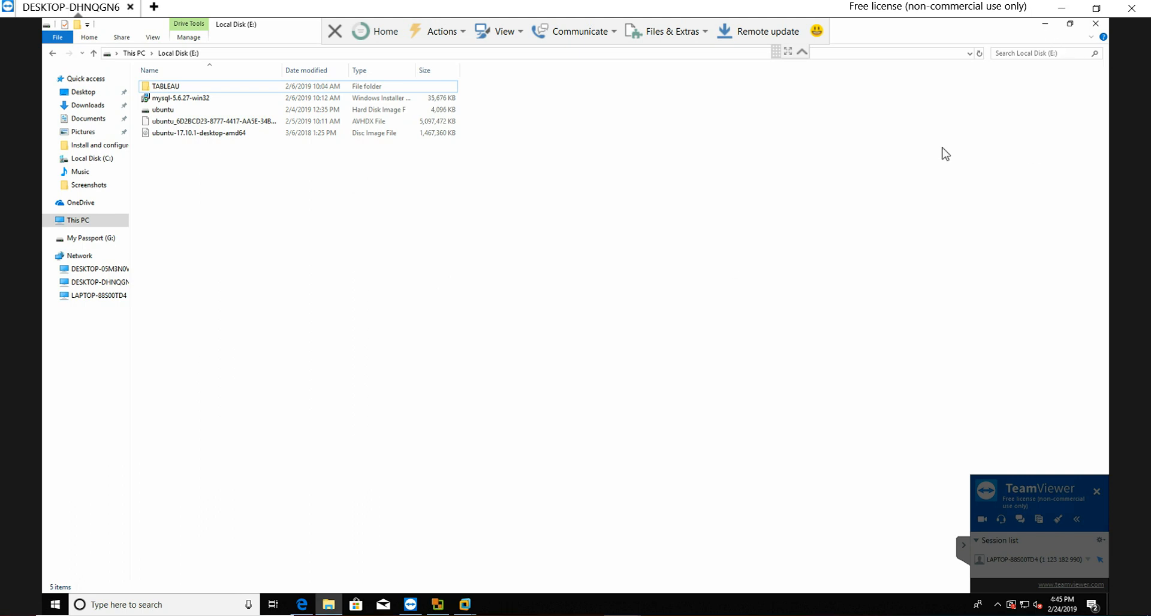
Step: Switch to vCenter Converter Standalone and start a new machine conversion with a powered-on Remote Windows machine as the source
click(438, 606)
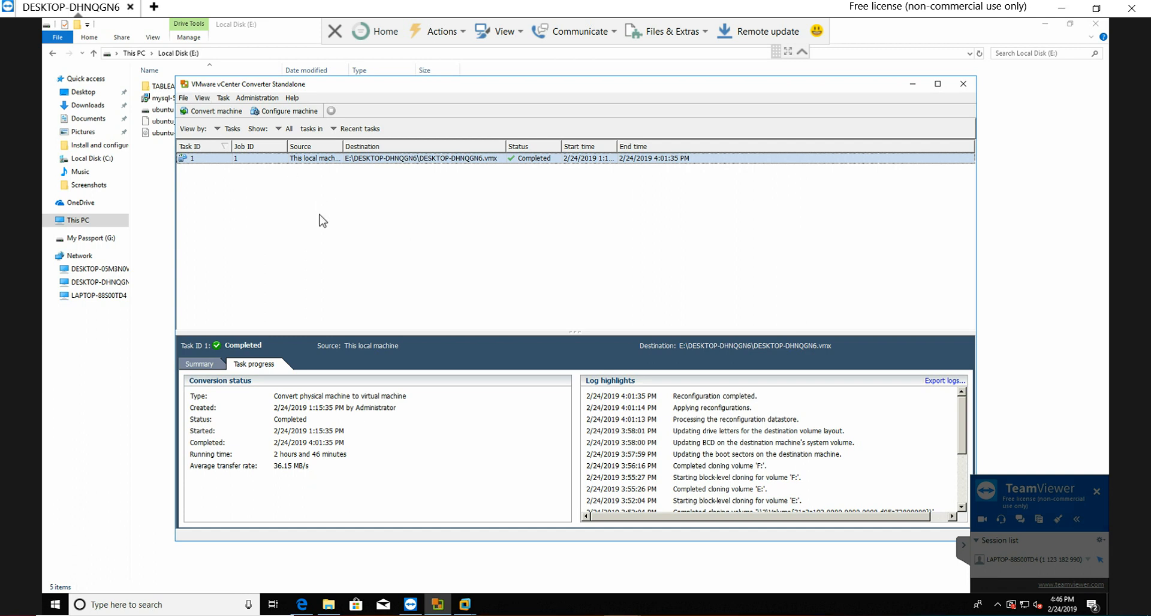
click(184, 99)
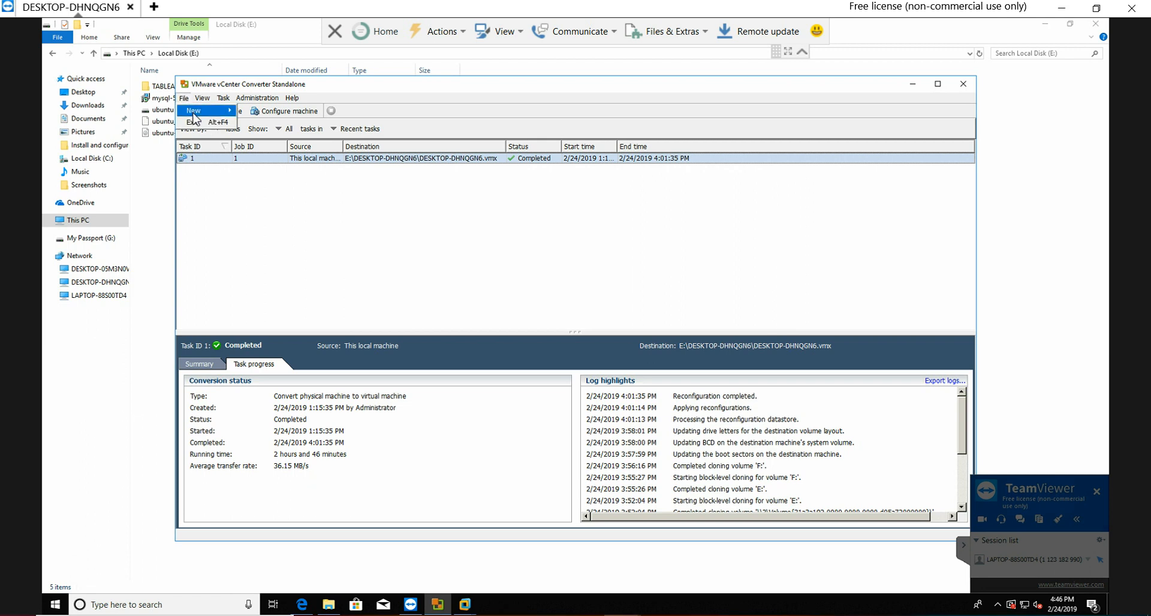
mouse_move(203, 97)
click(259, 207)
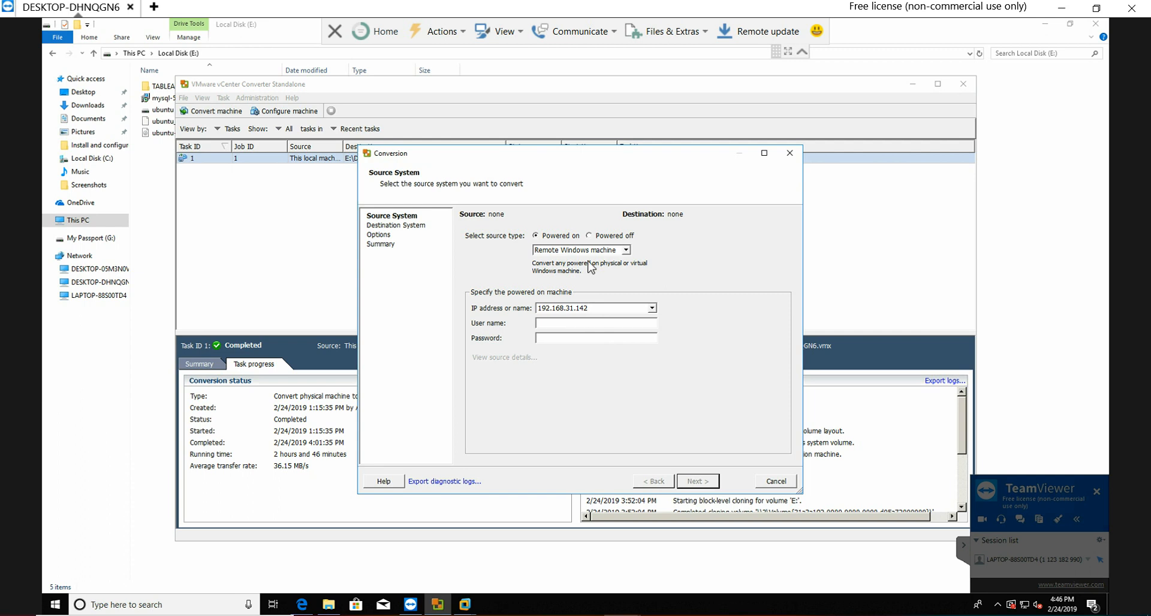
click(625, 250)
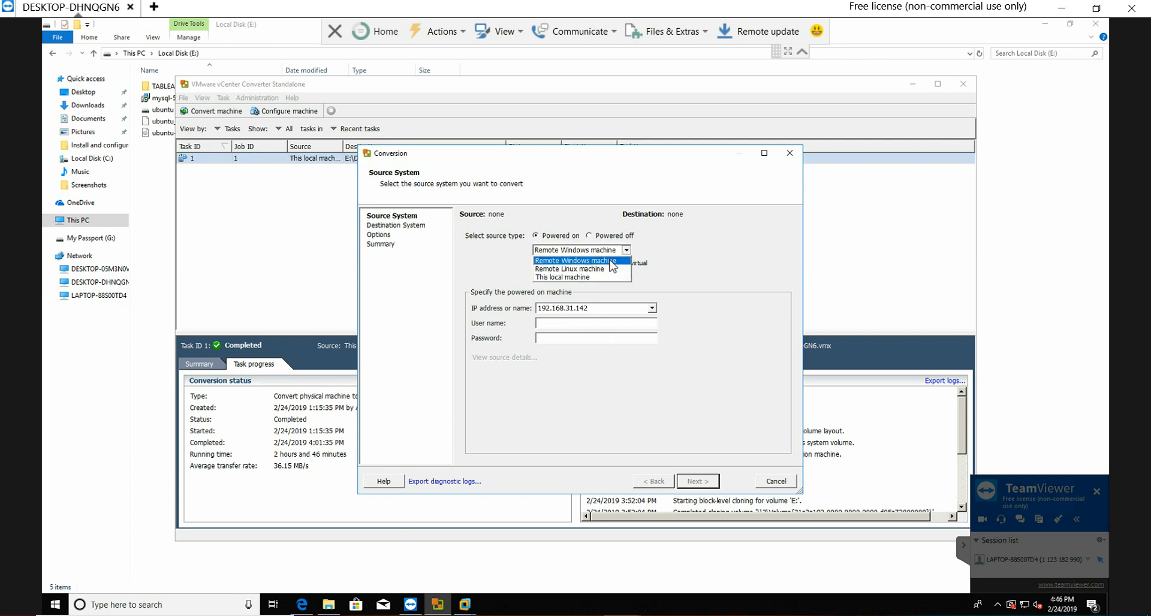
click(597, 261)
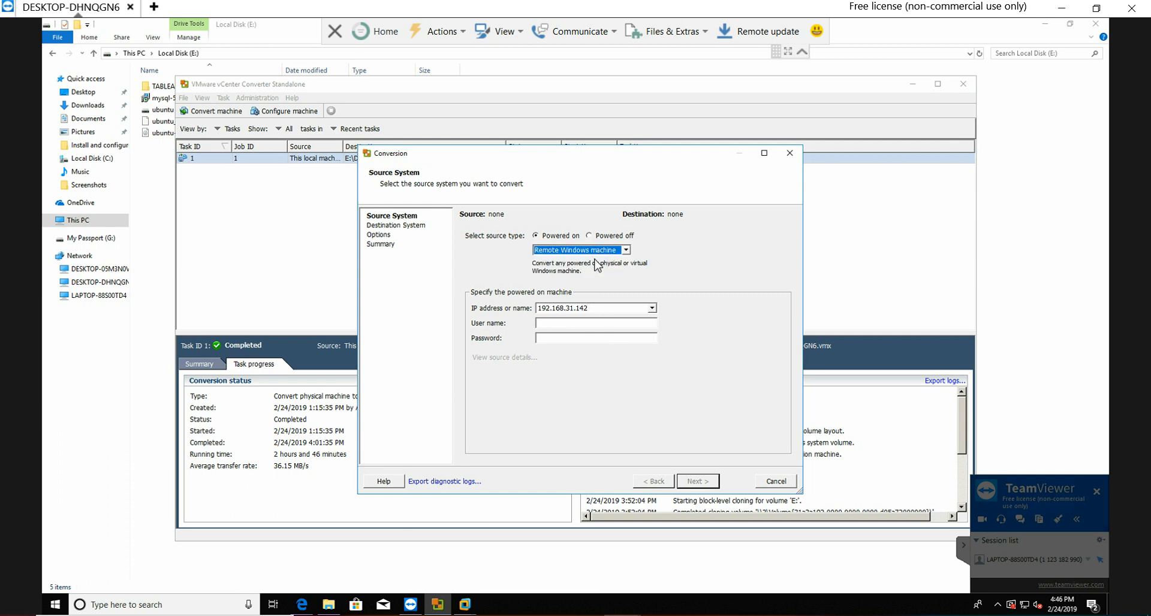
Step: Examine the IP address given for the remote source machine
click(613, 308)
drag(607, 307, 497, 308)
key(shift+Right)
key(shift+Right)
key(shift+Right)
key(shift+Right)
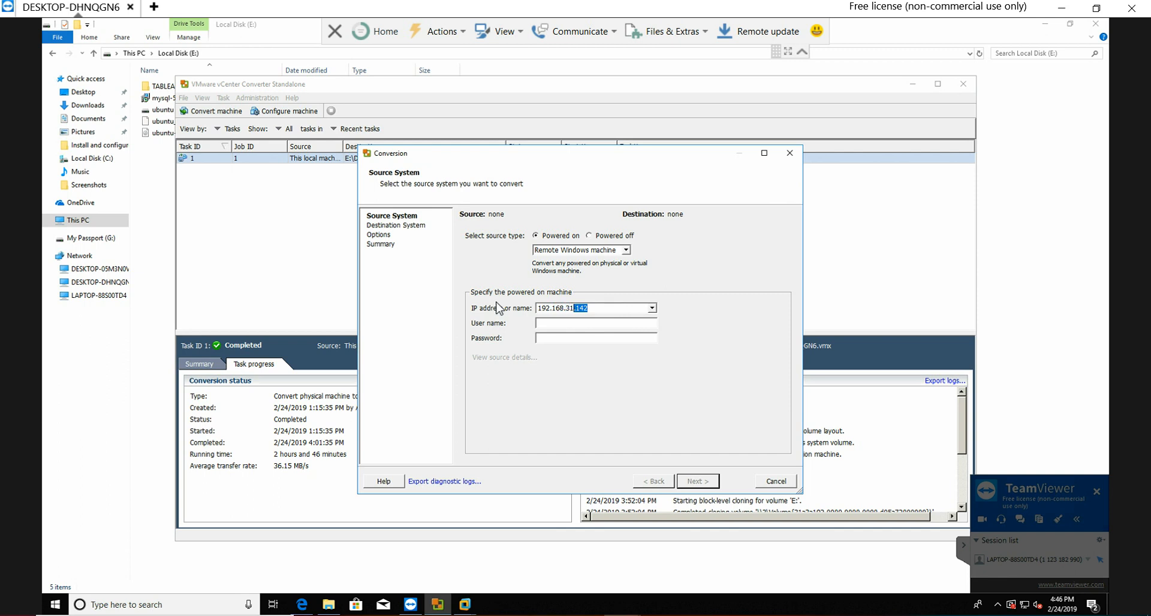
key(shift+Right)
key(shift+Right)
Step: Enter user name Administrator and the account password for the source machine, and accept the temporary agent installation with automatic uninstall
click(559, 326)
text(Administrator)
click(589, 339)
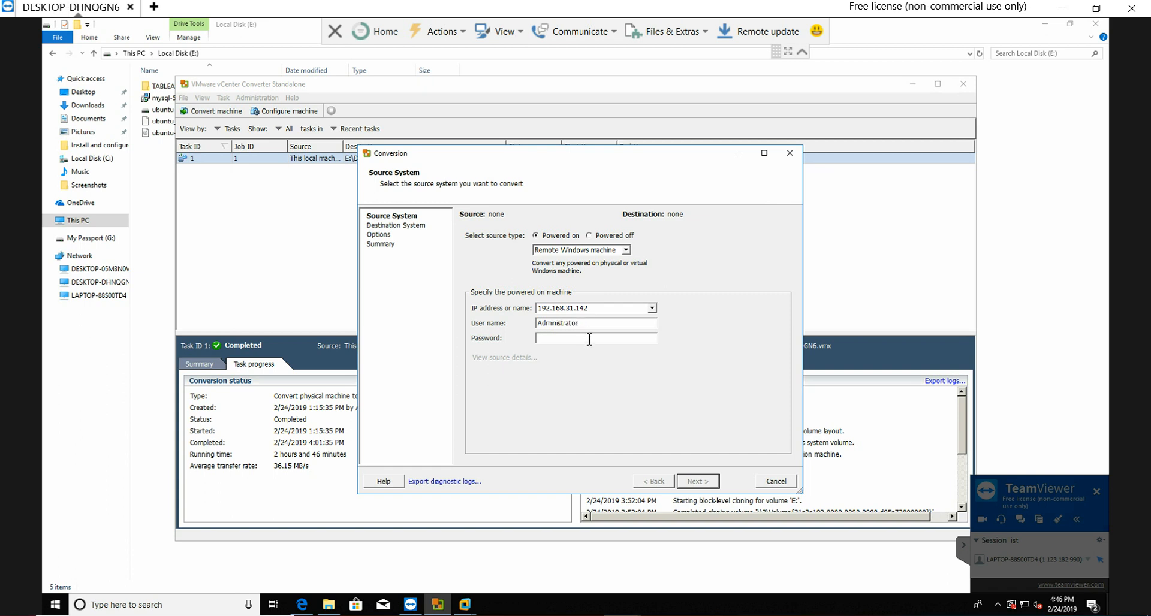
text(*******)
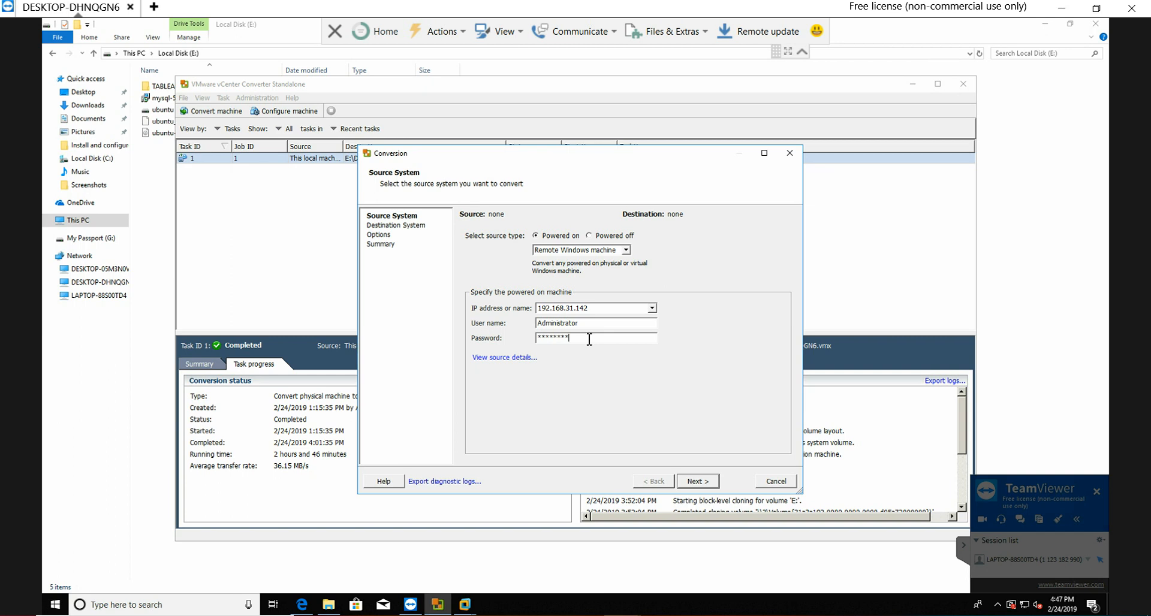
click(698, 481)
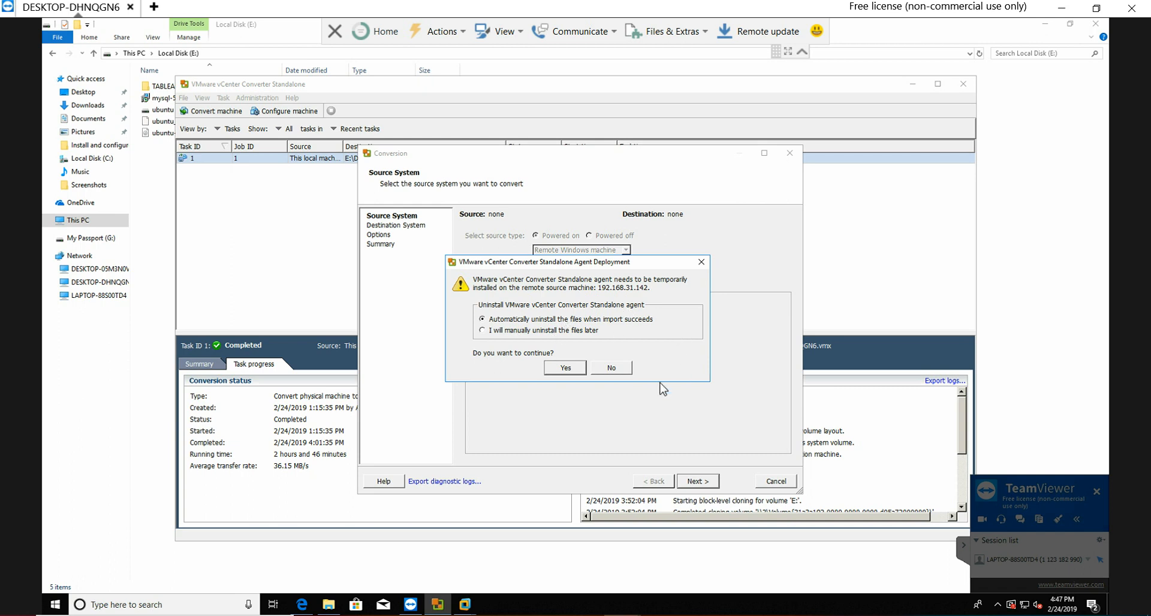
click(566, 368)
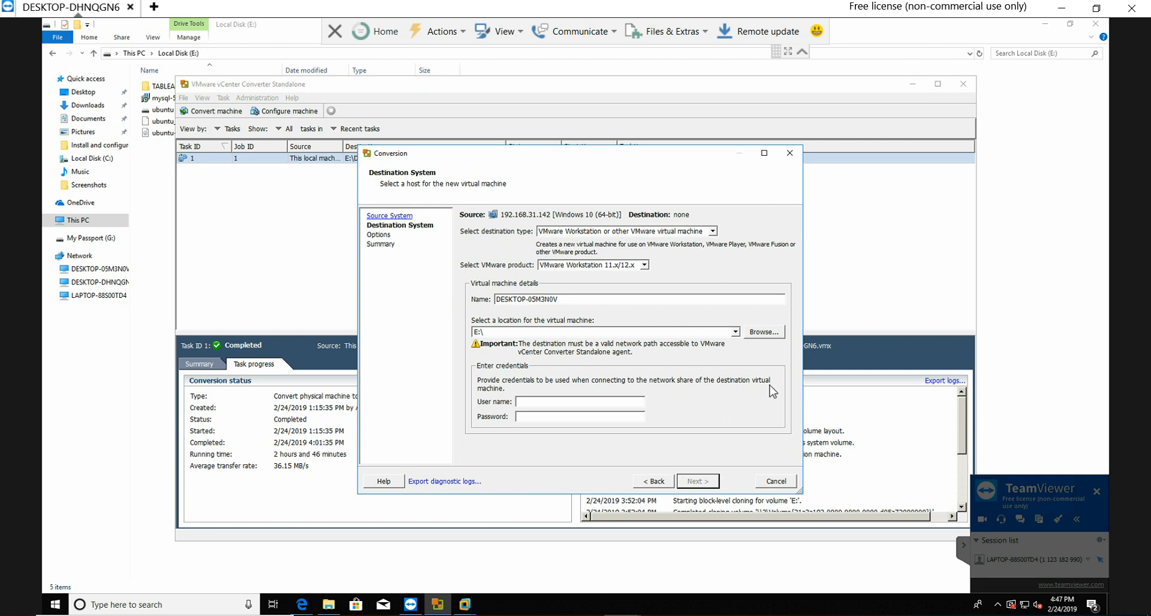
Step: Try to continue to the conversion options with Administrator and the account password as destination credentials
click(534, 404)
text(Administrator)
key(Tab)
text(*****)
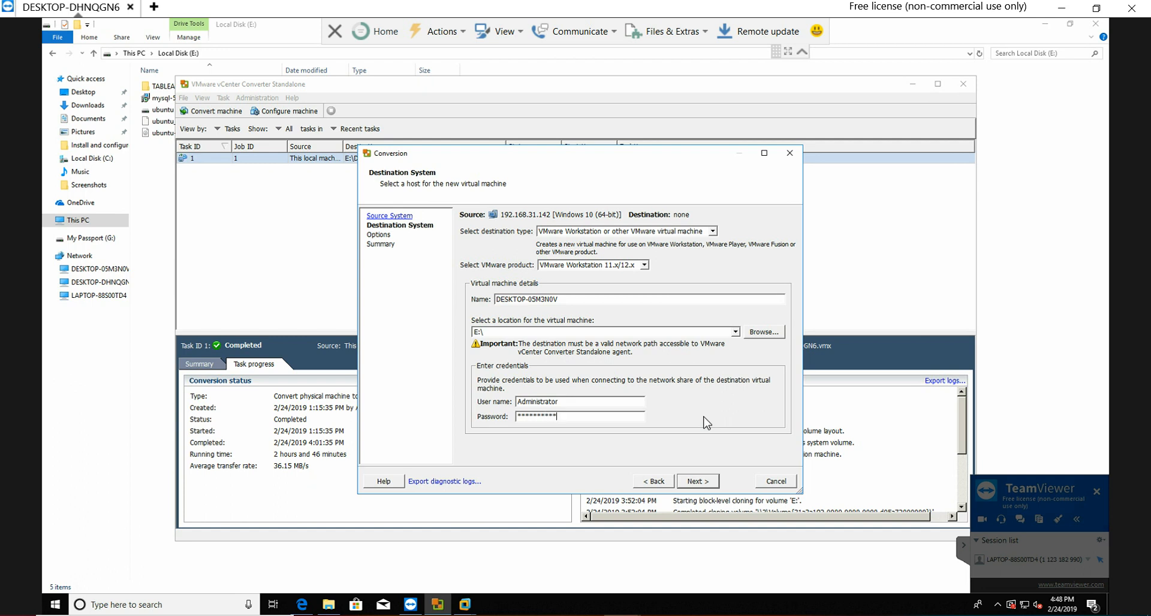
click(697, 482)
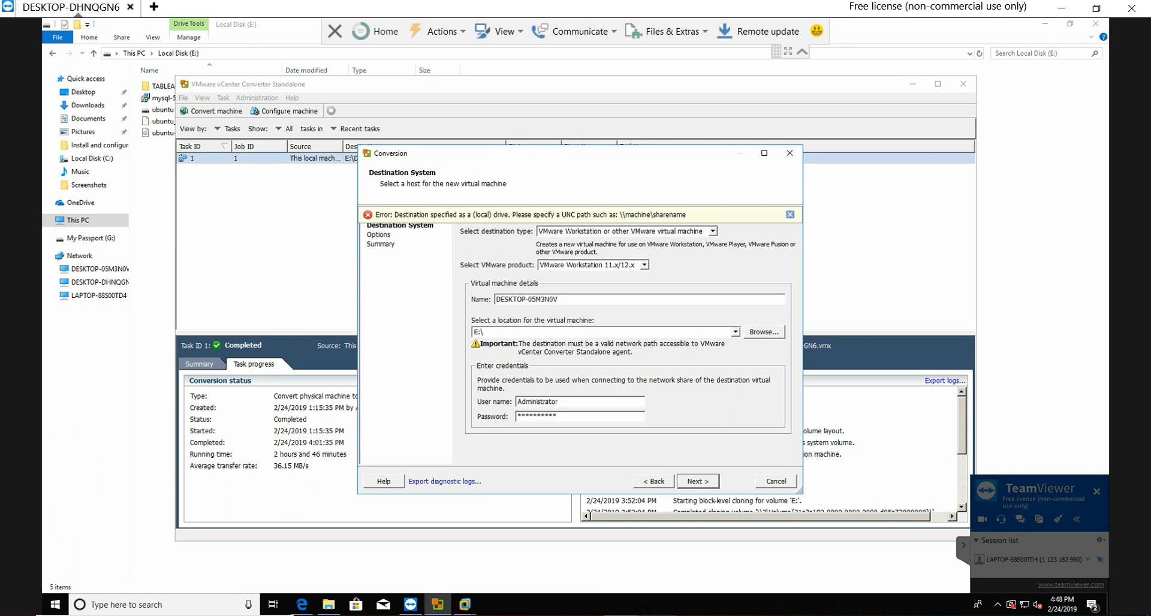
click(997, 605)
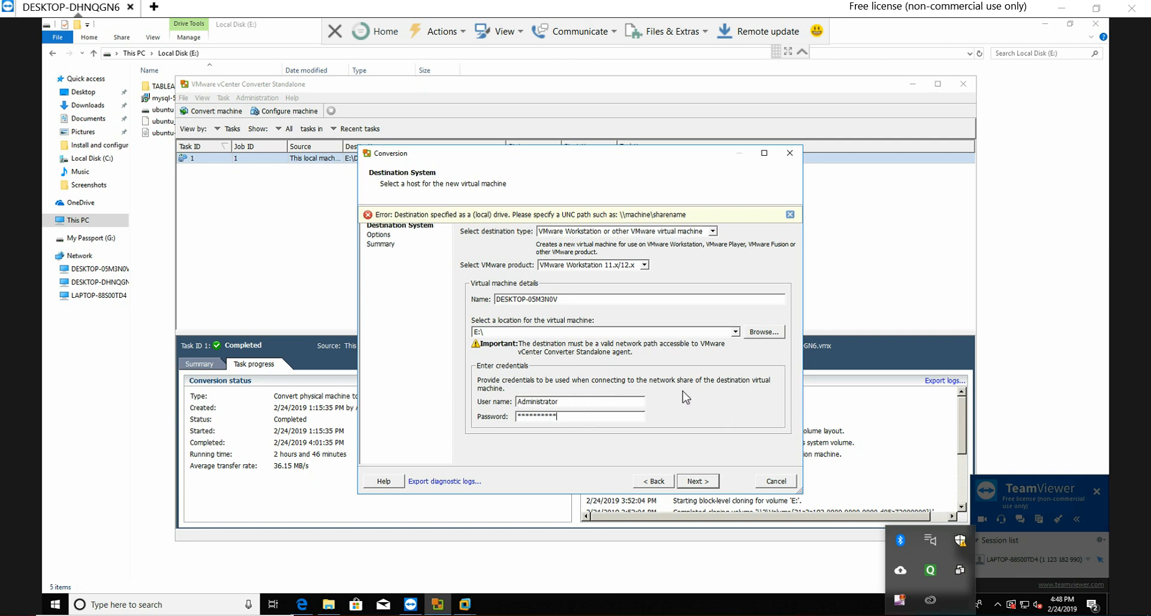
Step: Try to continue with temp as the destination user name and its account password
click(582, 403)
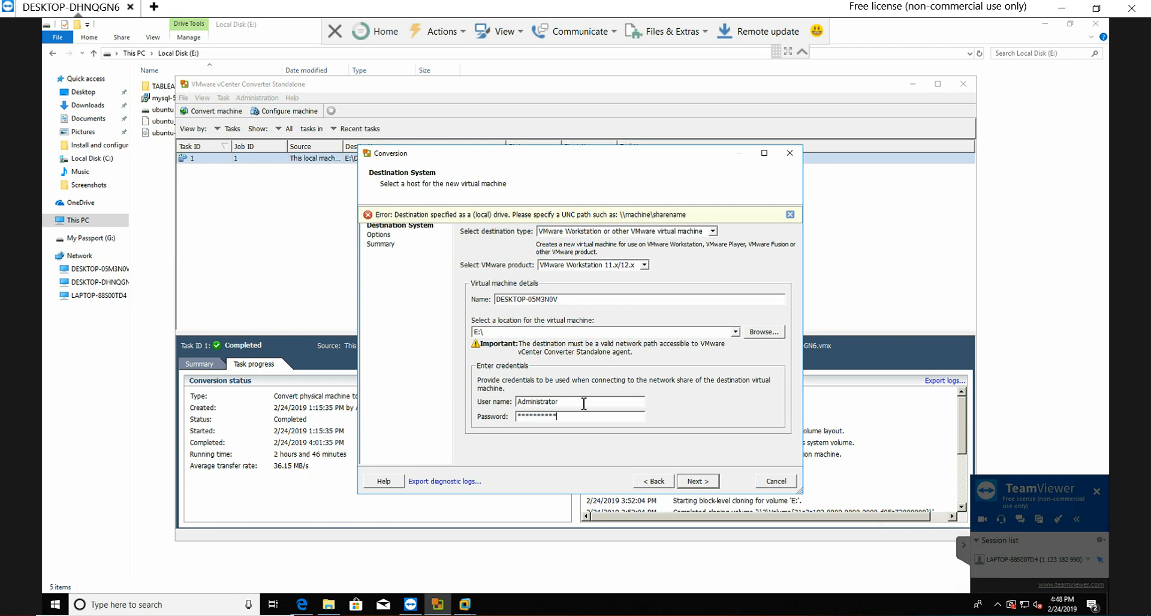
key(BackSpace)
key(BackSpace)
key(BackSpace)
key(BackSpace)
key(BackSpace)
key(BackSpace)
key(BackSpace)
key(BackSpace)
key(BackSpace)
key(BackSpace)
key(BackSpace)
key(BackSpace)
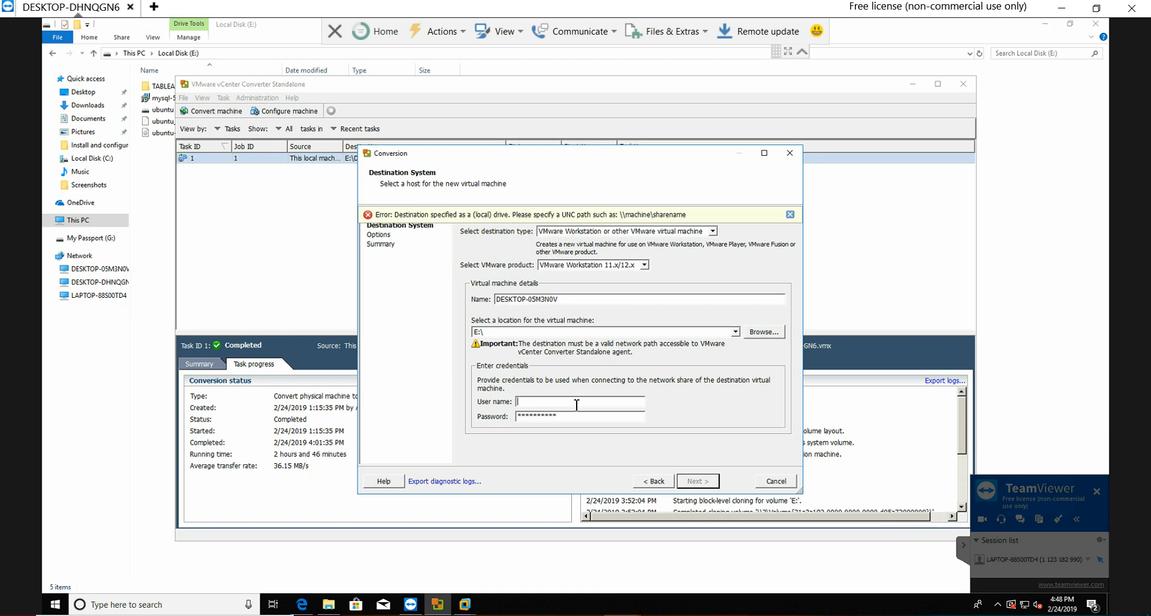
key(BackSpace)
key(BackSpace)
key(BackSpace)
key(BackSpace)
key(BackSpace)
key(BackSpace)
key(BackSpace)
key(BackSpace)
key(BackSpace)
key(BackSpace)
click(563, 403)
text(temp)
click(558, 420)
text(********)
click(694, 483)
click(704, 482)
Step: Change the destination user name to Administrator
click(565, 404)
key(BackSpace)
key(BackSpace)
key(BackSpace)
key(BackSpace)
text(Administrator)
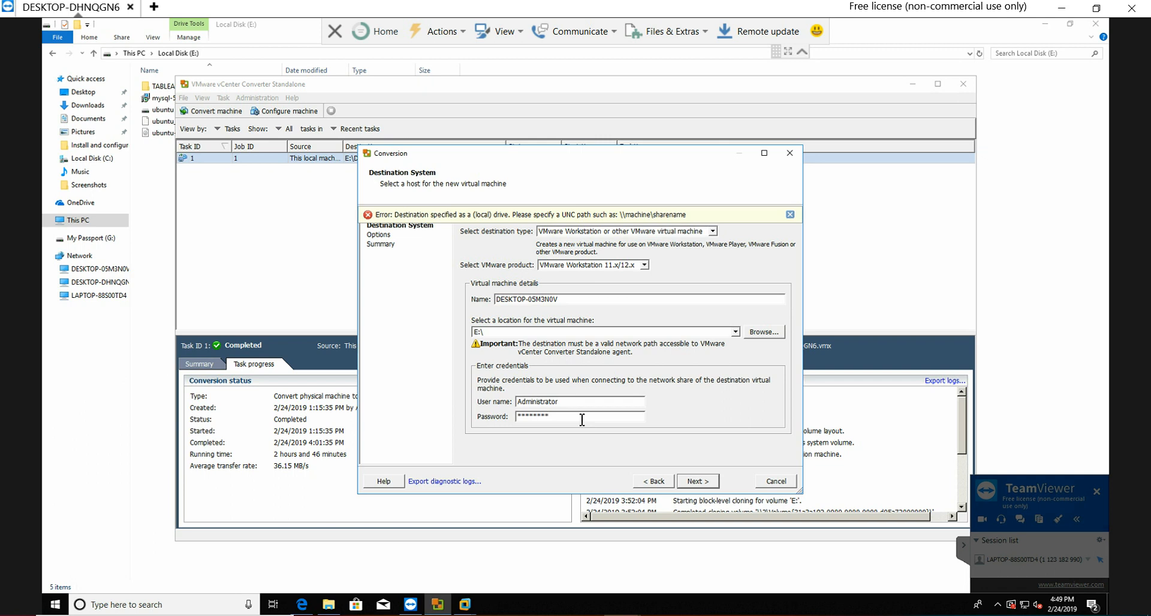
double_click(545, 416)
Step: Re-enter user name Administrator and the account password as destination credentials and try again to continue to the options
click(565, 402)
key(BackSpace)
key(BackSpace)
key(BackSpace)
key(BackSpace)
key(BackSpace)
key(BackSpace)
key(BackSpace)
key(BackSpace)
key(BackSpace)
key(BackSpace)
key(BackSpace)
key(BackSpace)
text(Administraotr)
key(BackSpace)
text(to)
key(BackSpace)
key(BackSpace)
key(BackSpace)
key(BackSpace)
key(BackSpace)
key(BackSpace)
key(BackSpace)
text(**********)
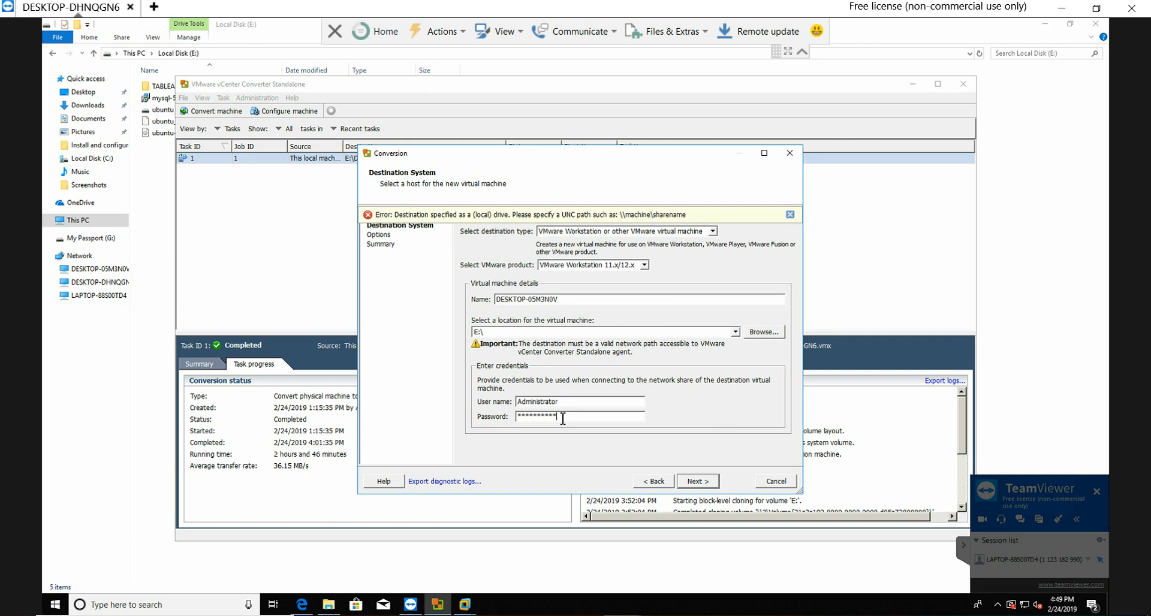
click(700, 483)
click(699, 482)
click(997, 604)
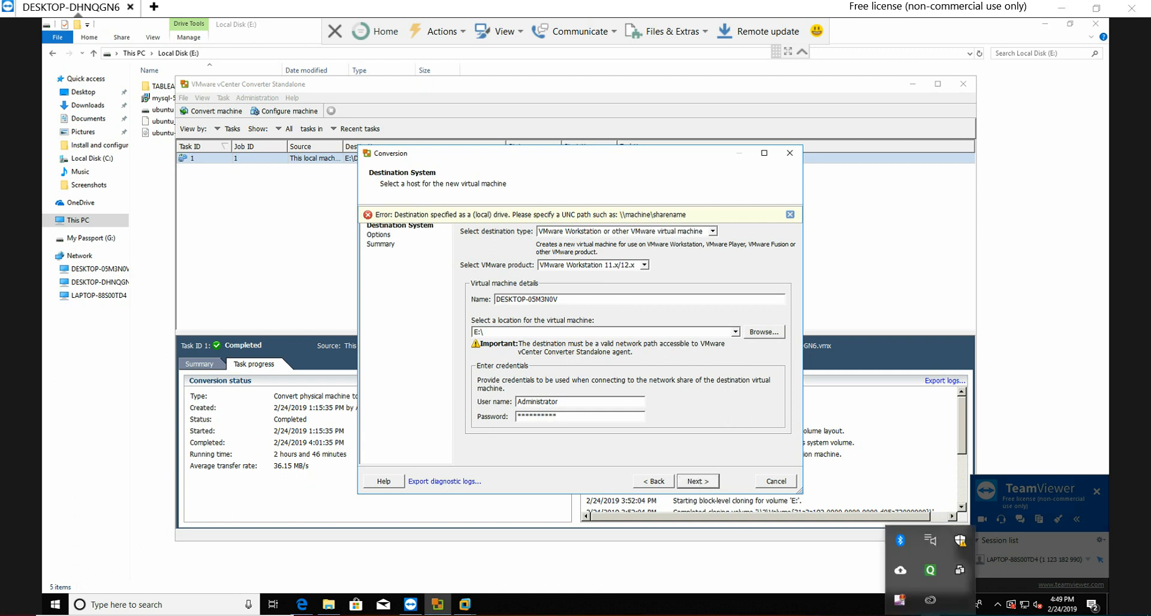